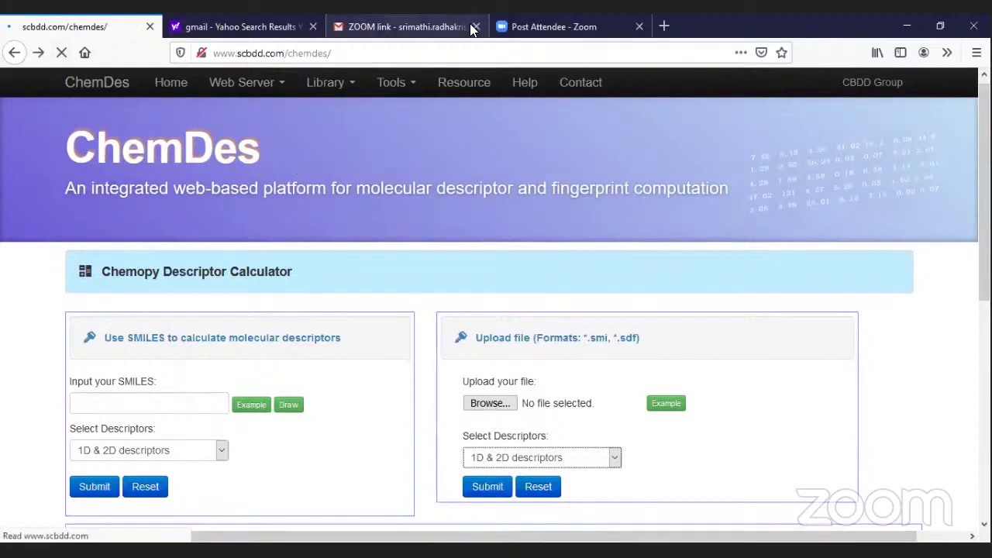
- Close the Yahoo search and Post Attendee Zoom pages and load google.com in a new tab
{"action": "left_click", "coordinate": [313, 26]}
{"action": "left_click", "coordinate": [639, 27]}
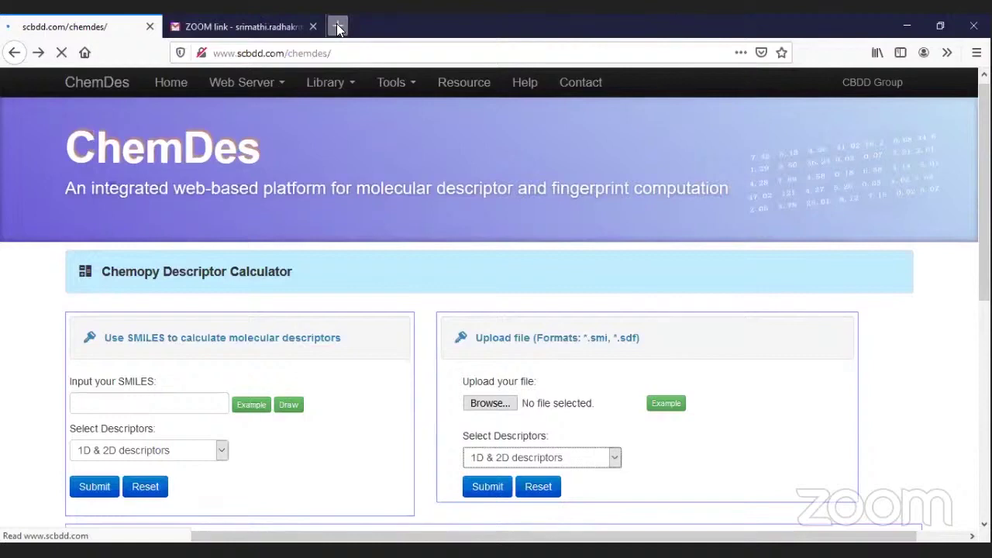
{"action": "left_click", "coordinate": [338, 26]}
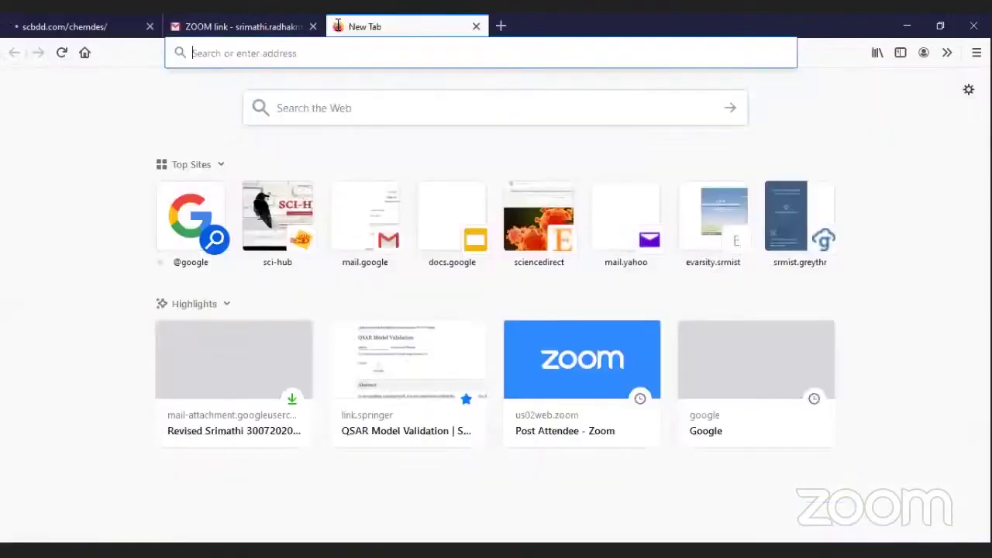
{"action": "type", "text": "GOOgle.com/"}
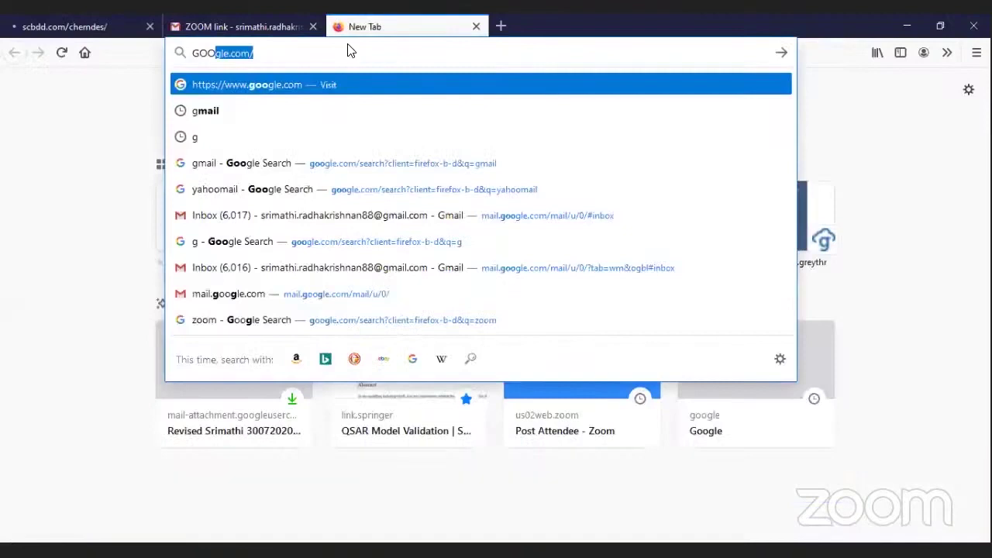
{"action": "key", "text": "Return"}
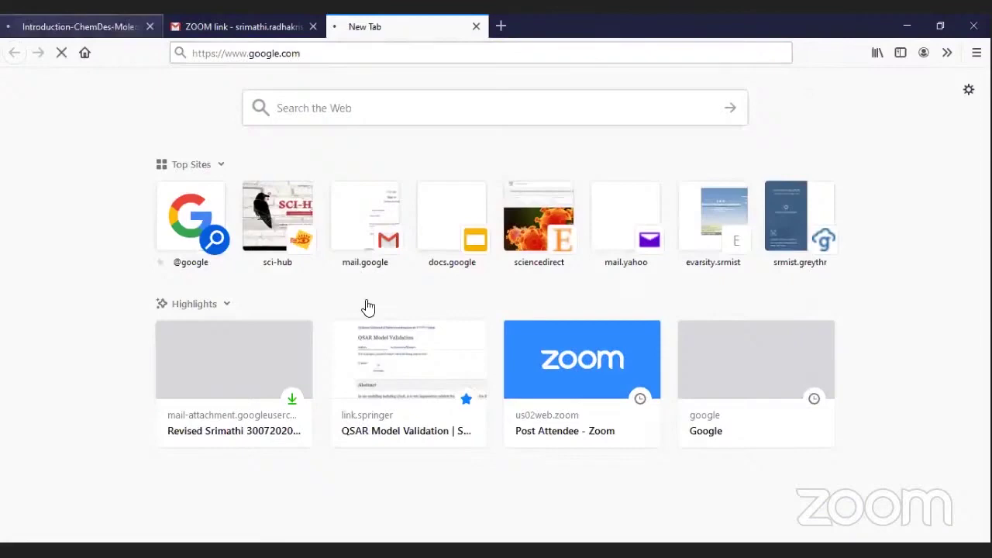
- Return to the ChemDes home page and open the Chemopy Descriptors calculator from its molecular descriptors list
{"action": "key", "text": "ctrl+Tab"}
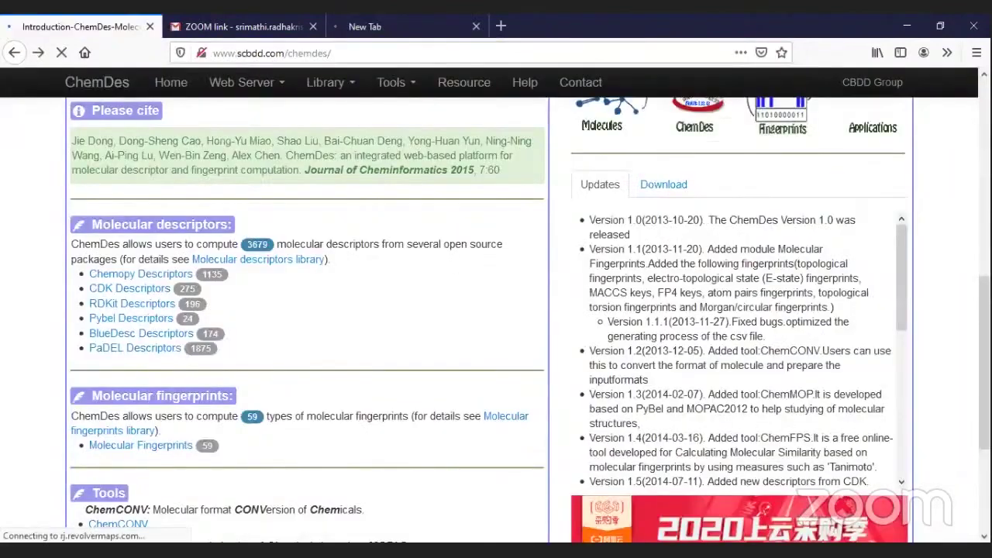
{"action": "key", "text": "Home"}
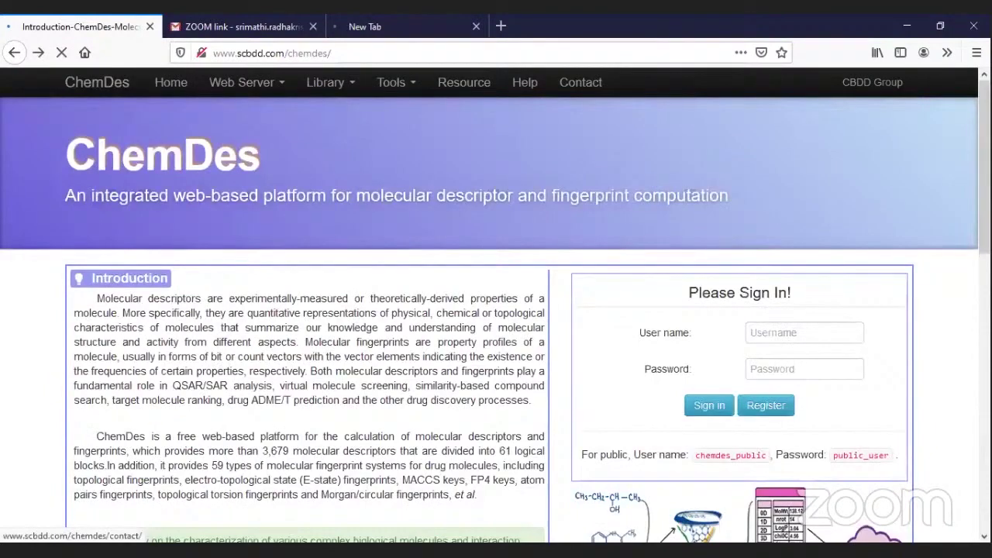
{"action": "scroll", "coordinate": [468, 225], "scroll_direction": "down", "scroll_amount": 2}
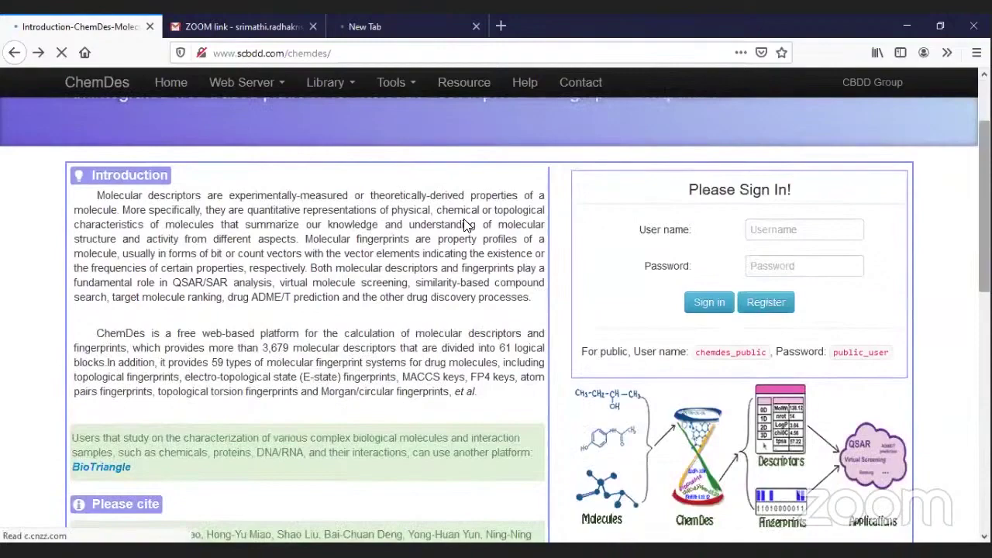
{"action": "scroll", "coordinate": [468, 225], "scroll_direction": "down", "scroll_amount": 3}
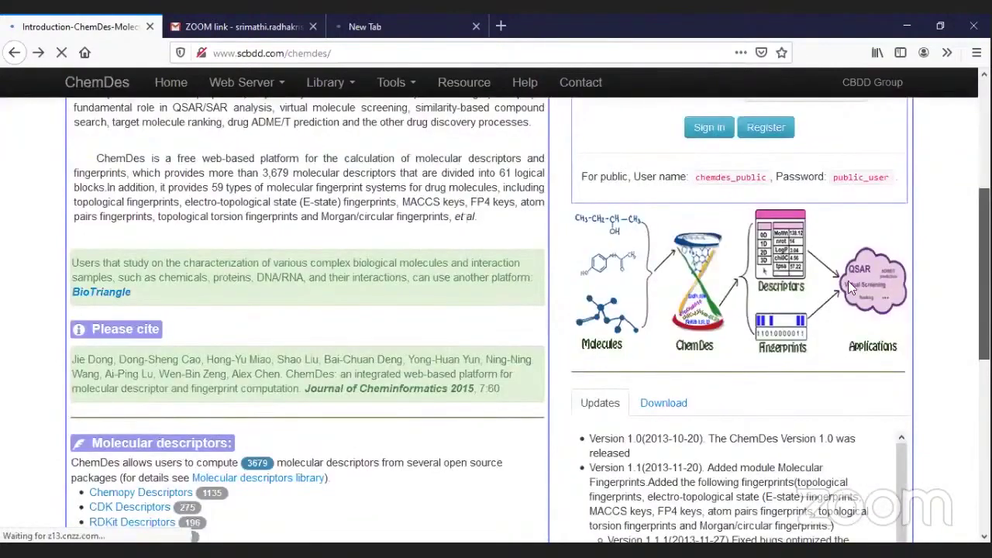
{"action": "scroll", "coordinate": [132, 337], "scroll_direction": "down", "scroll_amount": 3}
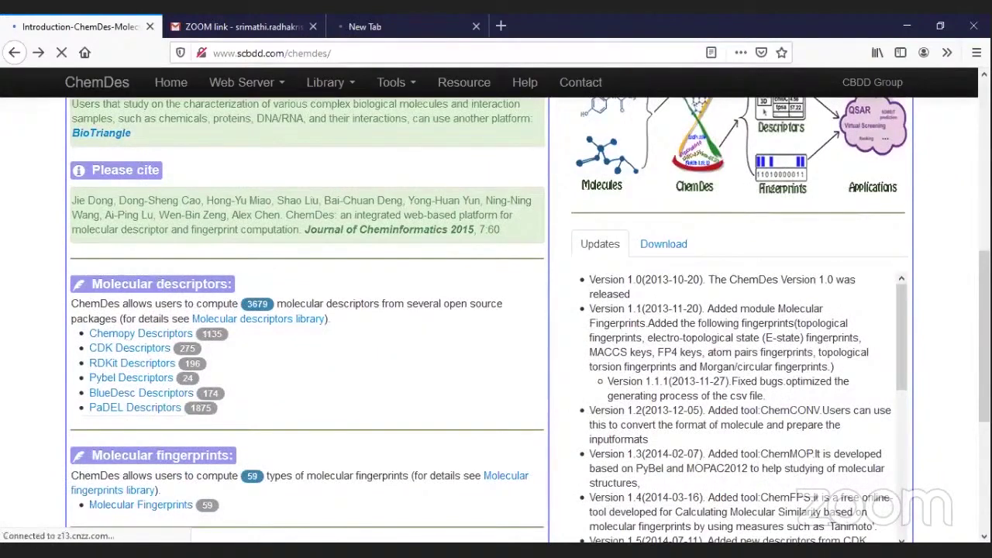
{"action": "scroll", "coordinate": [496, 315], "scroll_direction": "up", "scroll_amount": 8}
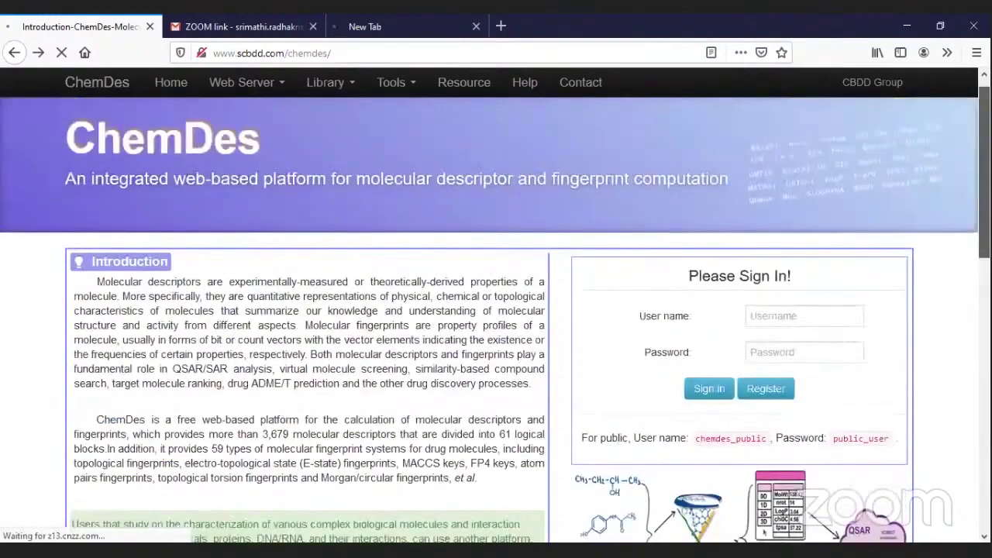
{"action": "scroll", "coordinate": [172, 404], "scroll_direction": "down", "scroll_amount": 7}
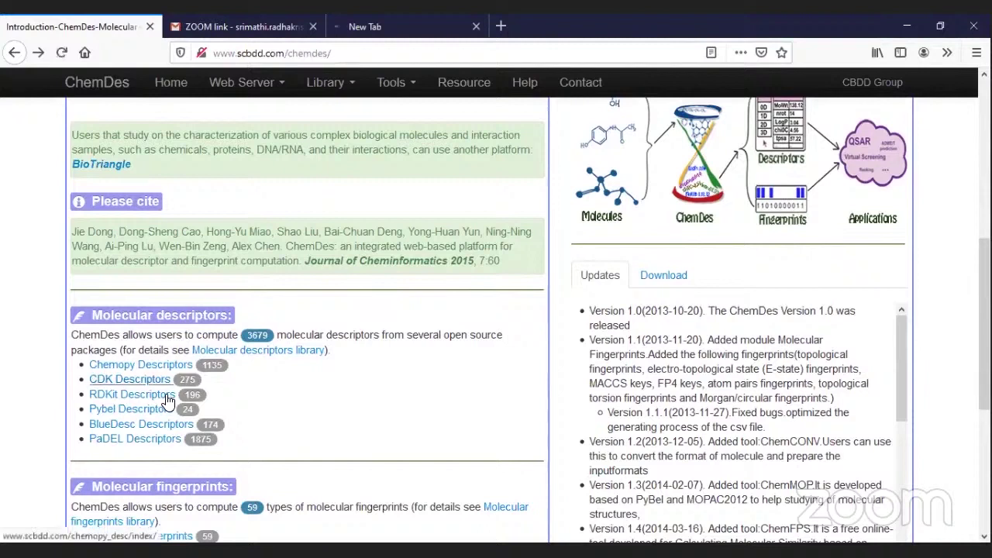
{"action": "left_click", "coordinate": [156, 367]}
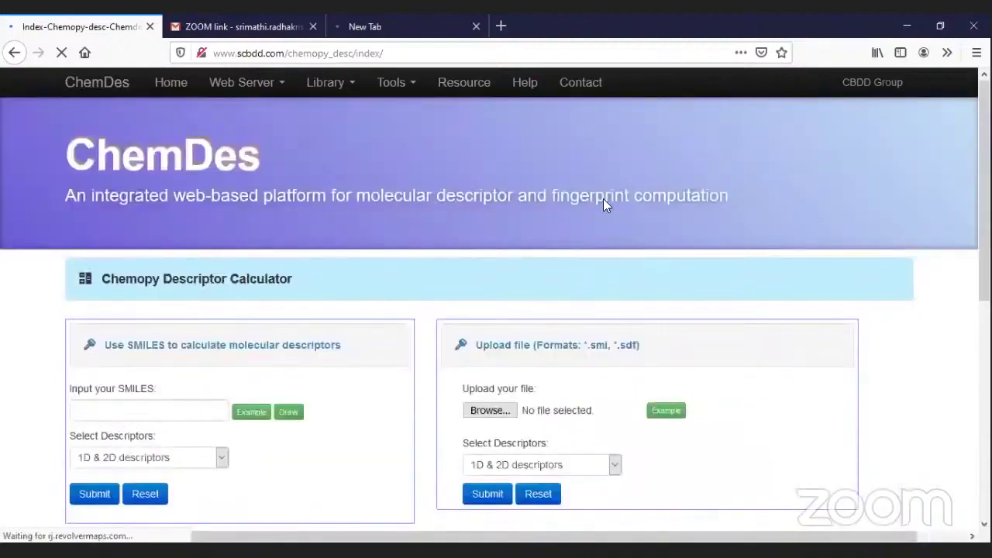
- Set the descriptor type for file upload to 3D descriptors and open the file chooser for the molecule file
{"action": "scroll", "coordinate": [603, 199], "scroll_direction": "down", "scroll_amount": 3}
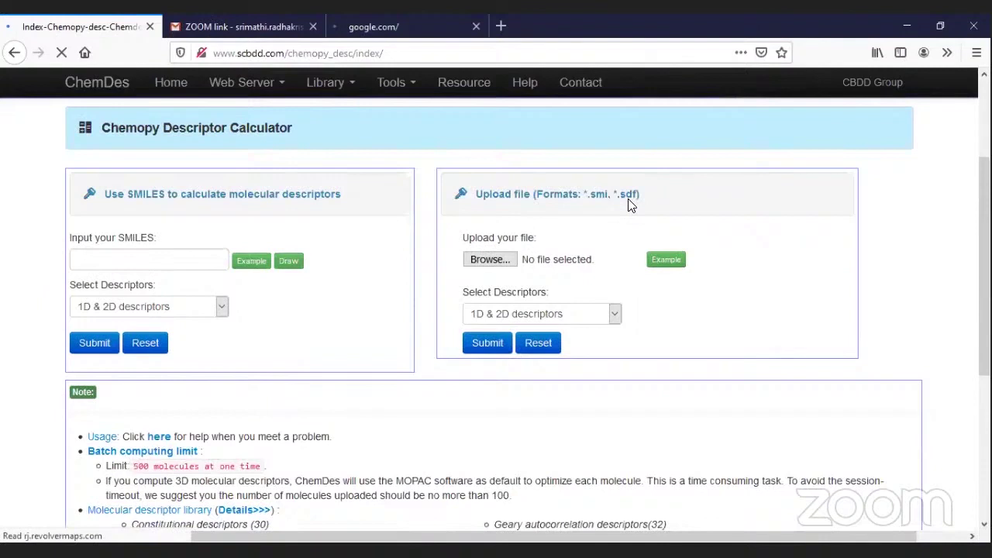
{"action": "left_click", "coordinate": [506, 262]}
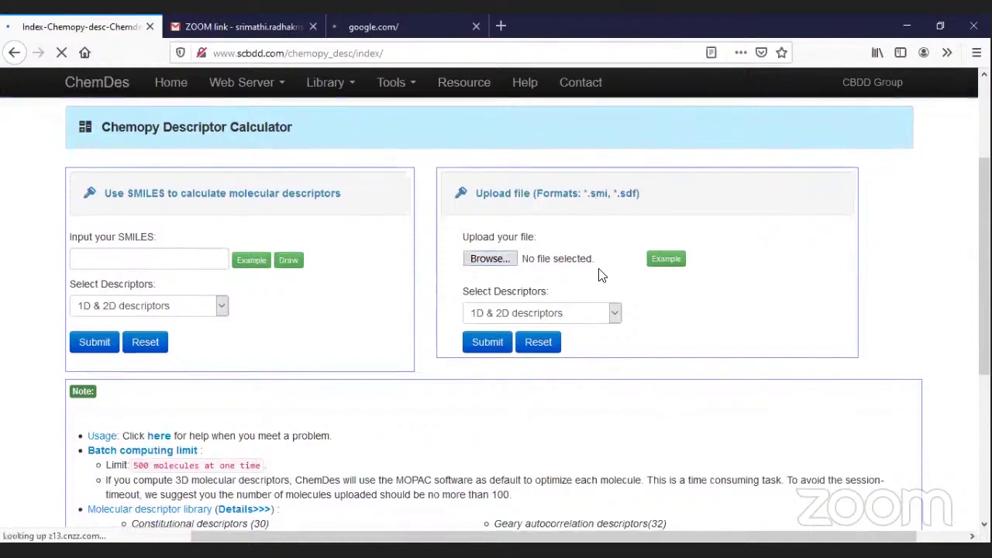
{"action": "left_click", "coordinate": [613, 318]}
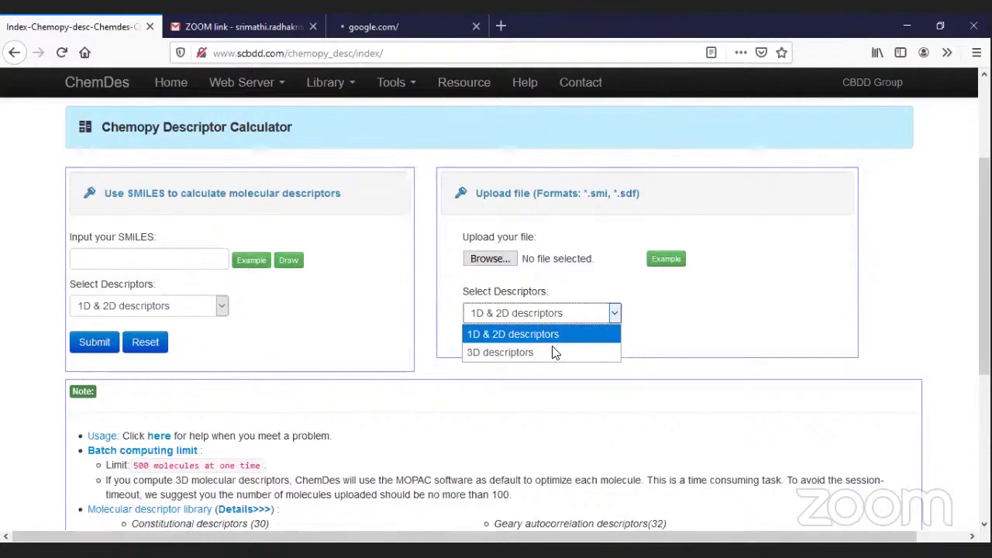
{"action": "key", "text": "Down"}
{"action": "key", "text": "Return"}
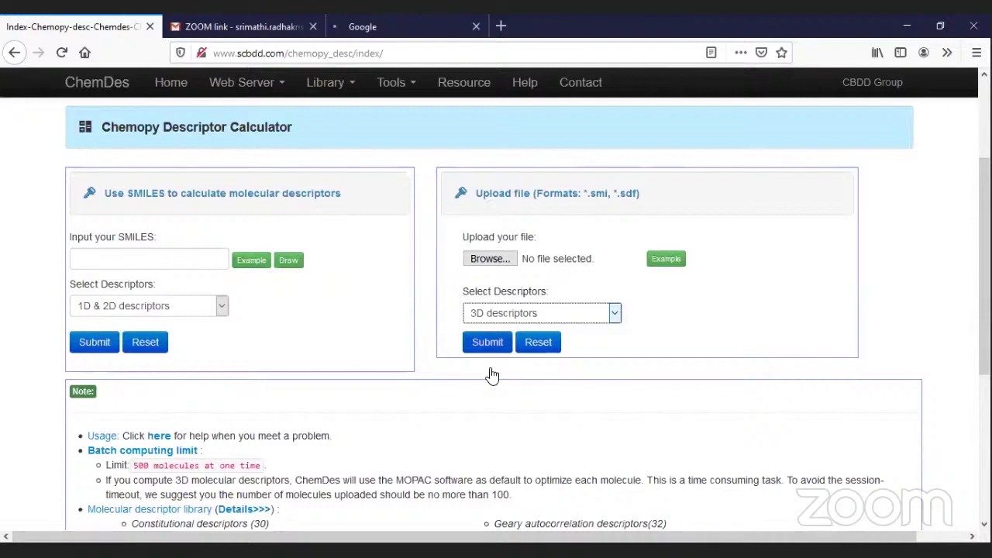
{"action": "left_click", "coordinate": [490, 261]}
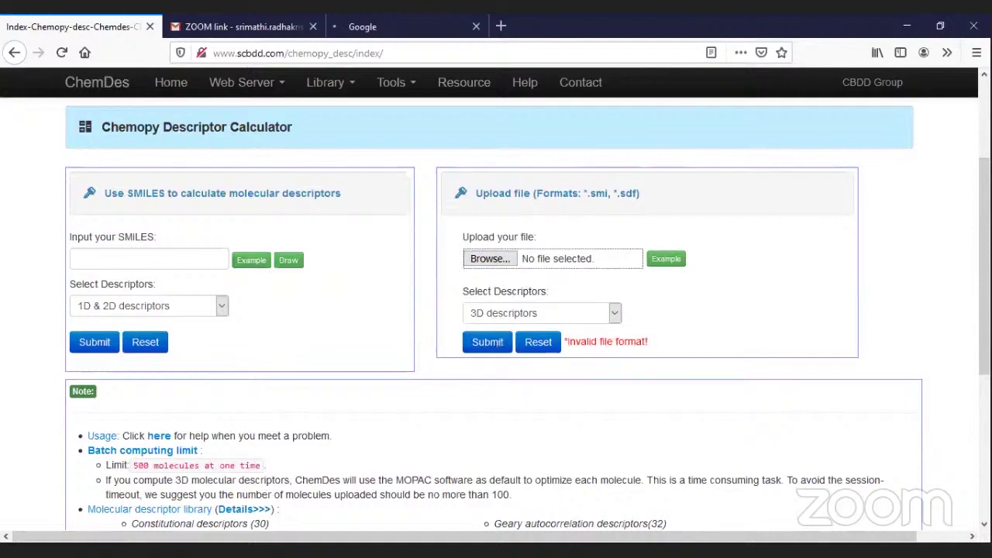
{"action": "scroll", "coordinate": [496, 310], "scroll_direction": "up", "scroll_amount": 2}
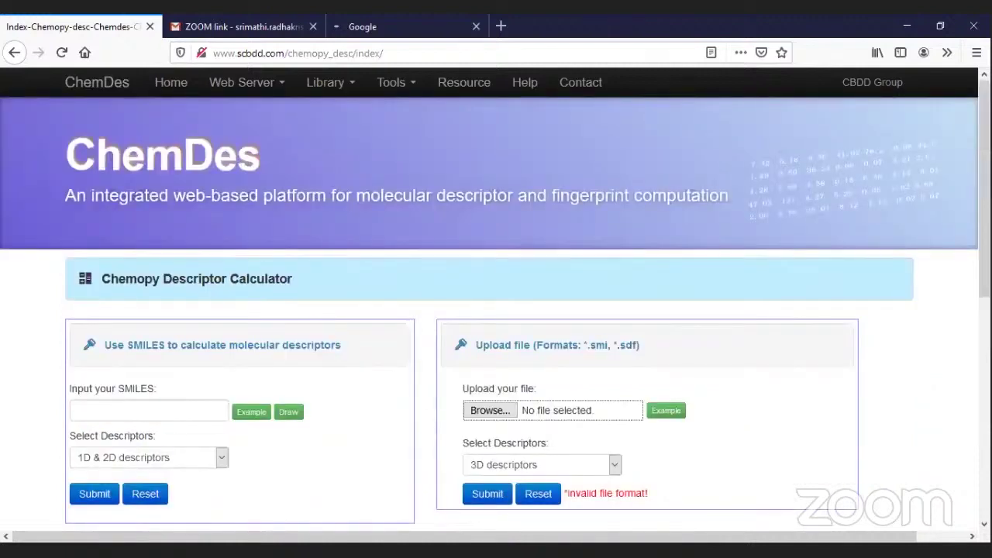
{"action": "scroll", "coordinate": [721, 324], "scroll_direction": "down", "scroll_amount": 2}
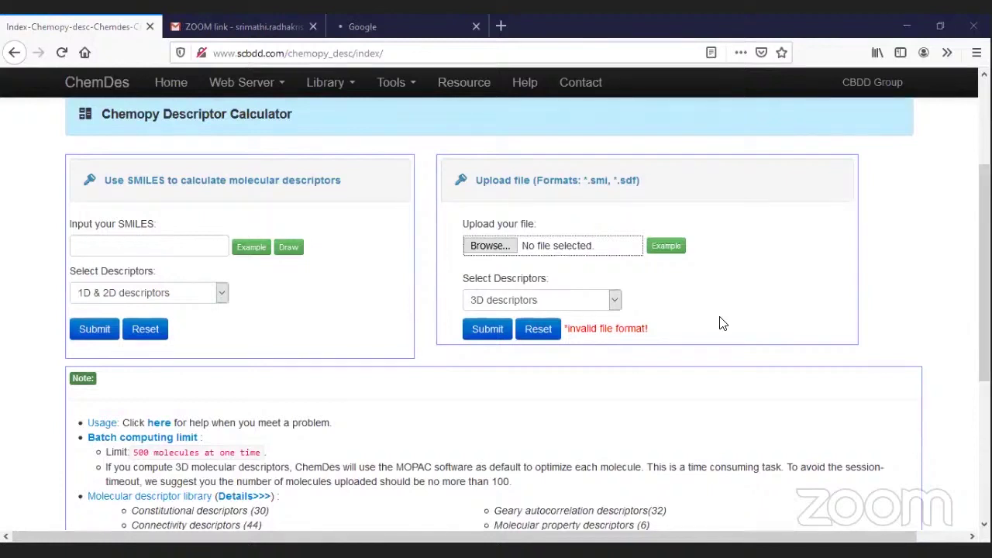
- Check the qsar data sheet in Excel and create the QSAR dataset in BuildQSAR with 1 activity, 8 descriptors and 33 compounds
{"action": "key", "text": "alt+Tab"}
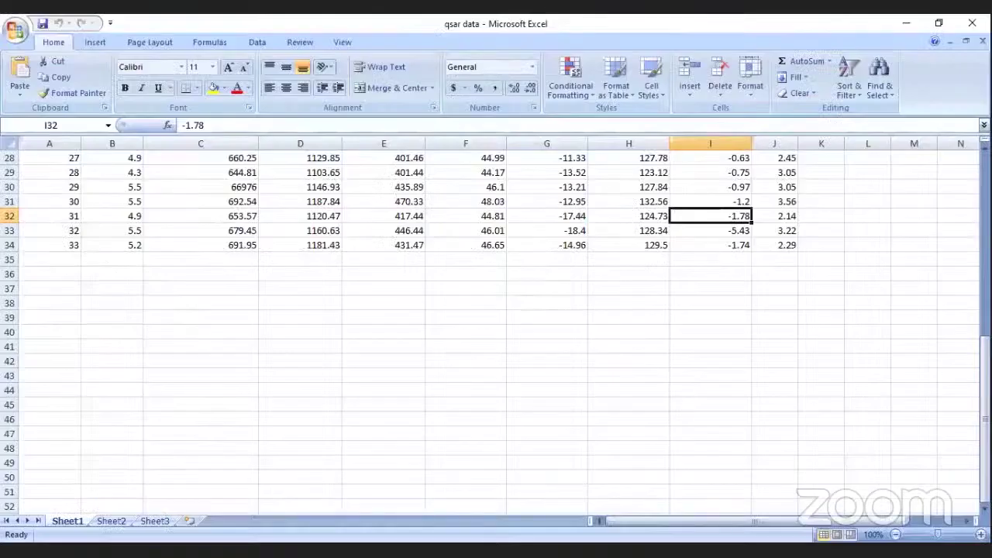
{"action": "scroll", "coordinate": [382, 328], "scroll_direction": "up", "scroll_amount": 9}
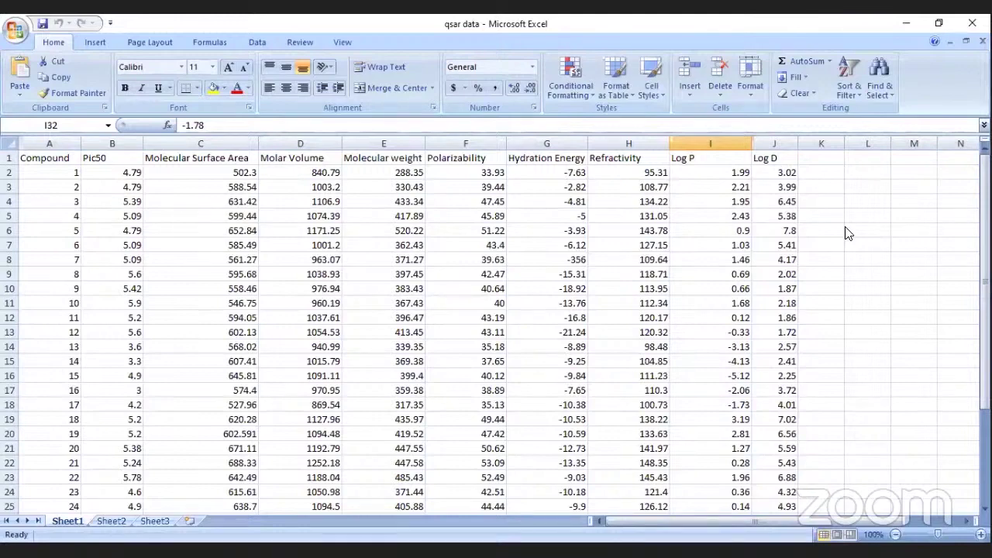
{"action": "key", "text": "alt+Tab"}
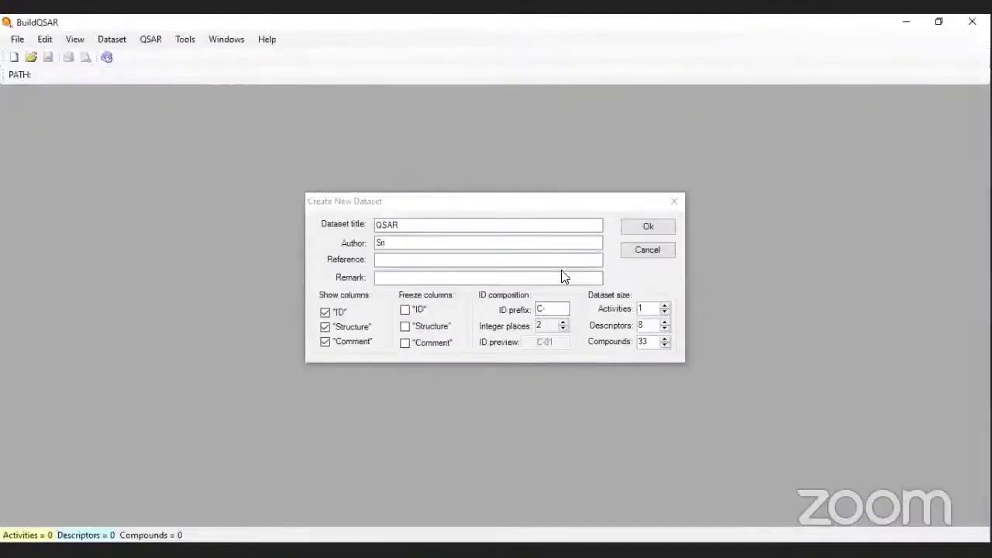
{"action": "left_click", "coordinate": [656, 227]}
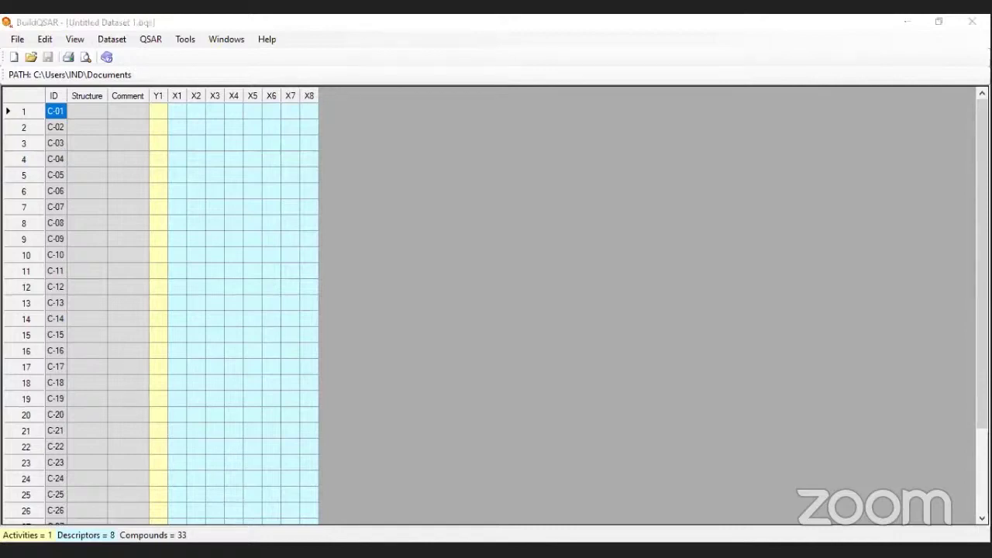
- Switch to Excel and copy the Pic50 to Log D values of all 33 compounds, cells B2 to J34, without headers
{"action": "key", "text": "alt+Tab"}
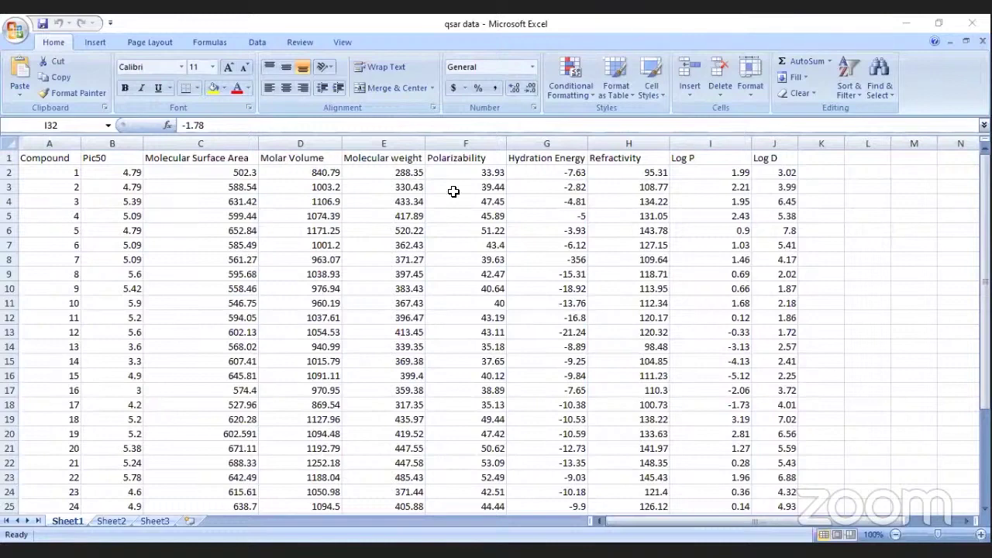
{"action": "key", "text": "Left"}
{"action": "key", "text": "Up"}
{"action": "key", "text": "Up"}
{"action": "key", "text": "Up"}
{"action": "key", "text": "Up"}
{"action": "key", "text": "Up"}
{"action": "key", "text": "Up"}
{"action": "key", "text": "Up"}
{"action": "key", "text": "Up"}
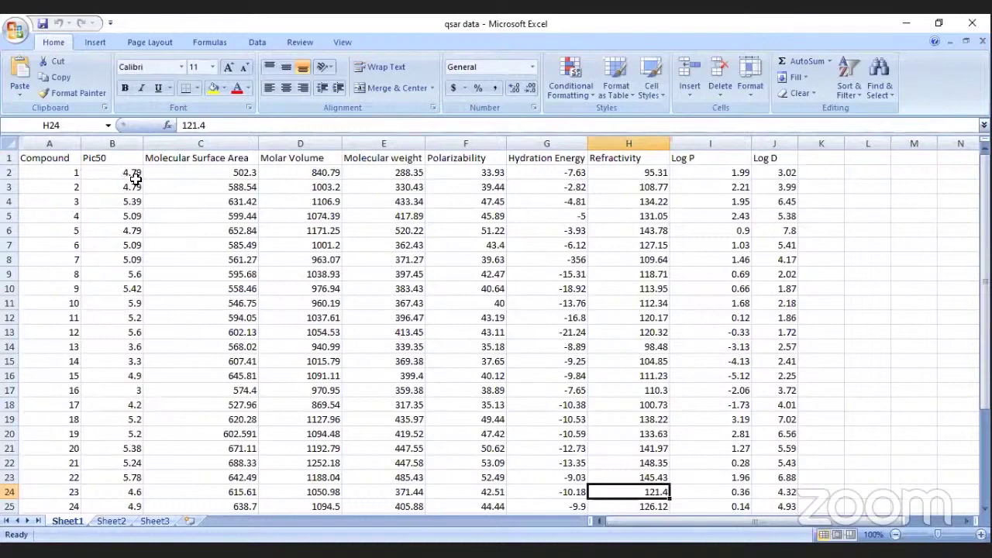
{"action": "left_click_drag", "start_coordinate": [136, 178], "coordinate": [136, 188]}
{"action": "left_click_drag", "start_coordinate": [262, 202], "coordinate": [761, 519]}
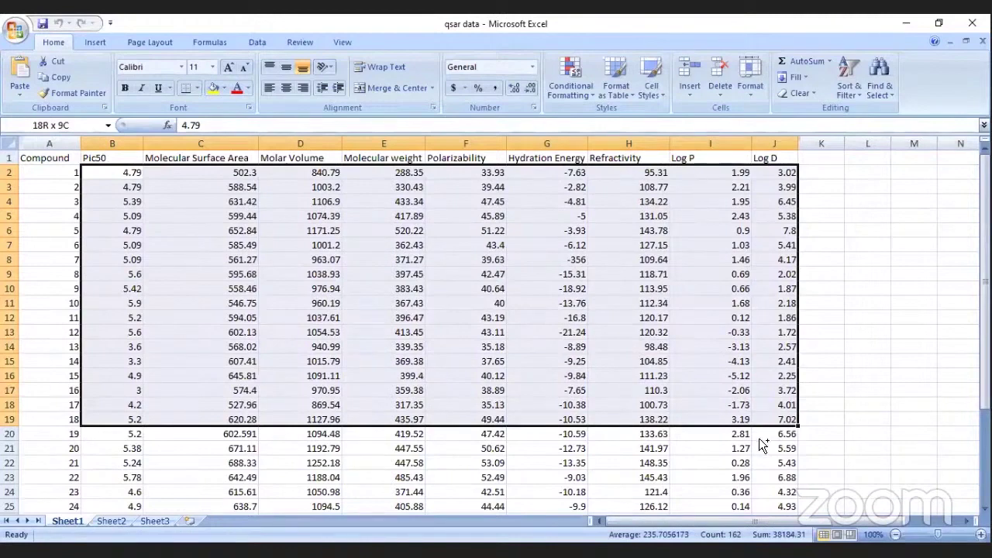
{"action": "key", "text": "ctrl+shift+Down"}
{"action": "key", "text": "ctrl+c"}
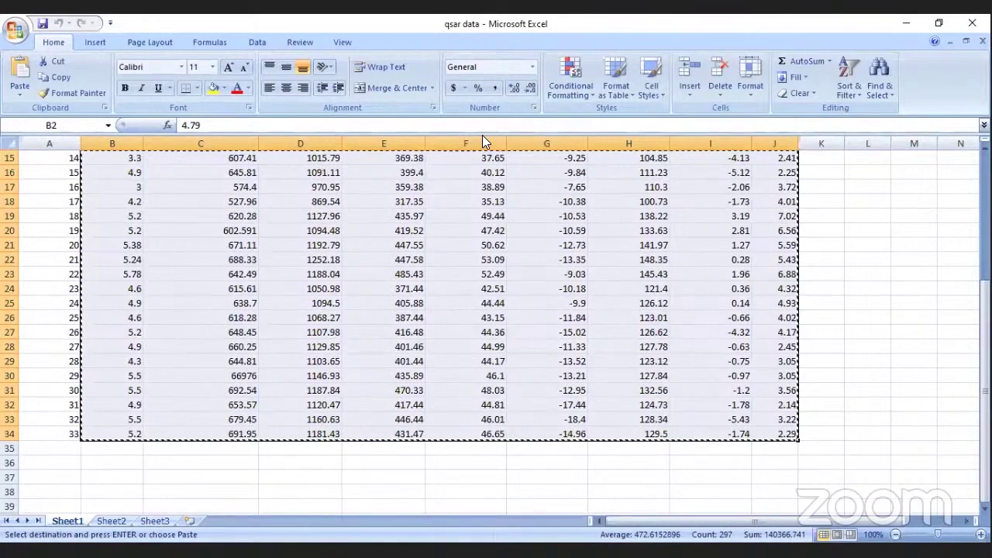
- Switch to BuildQSAR and paste the copied values into the dataset starting at column Y1 of compound C-01
{"action": "key", "text": "alt+Tab"}
{"action": "left_click", "coordinate": [159, 113]}
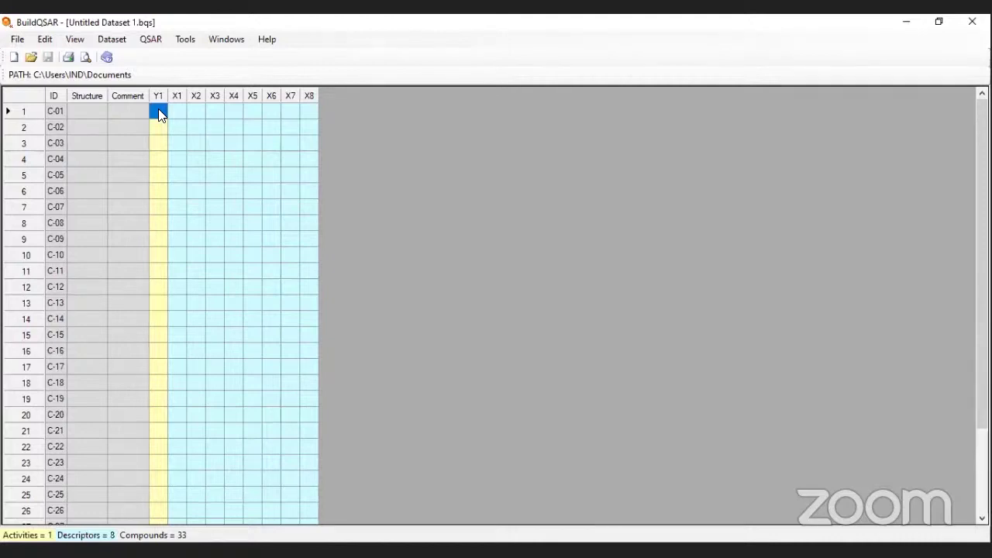
{"action": "key", "text": "ctrl+v"}
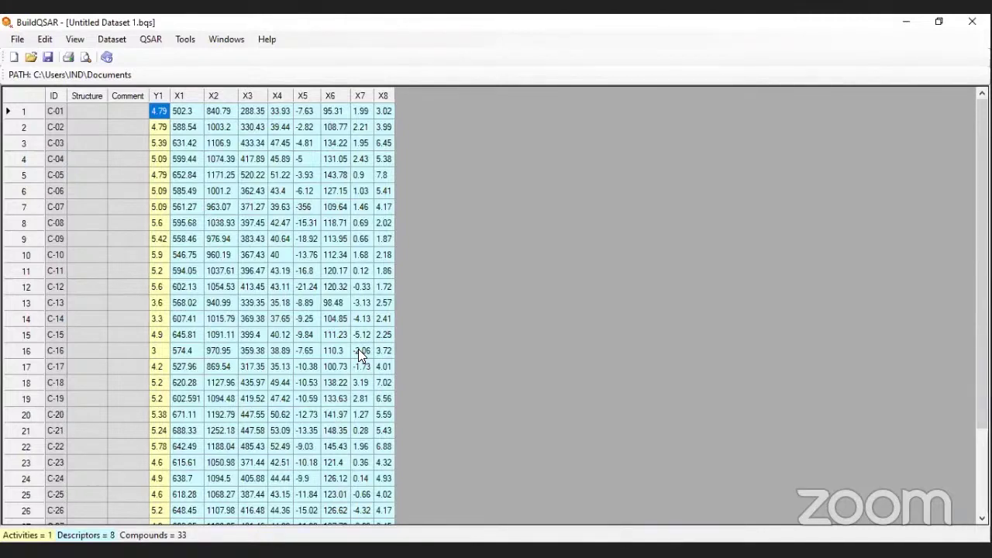
{"action": "left_click", "coordinate": [150, 43]}
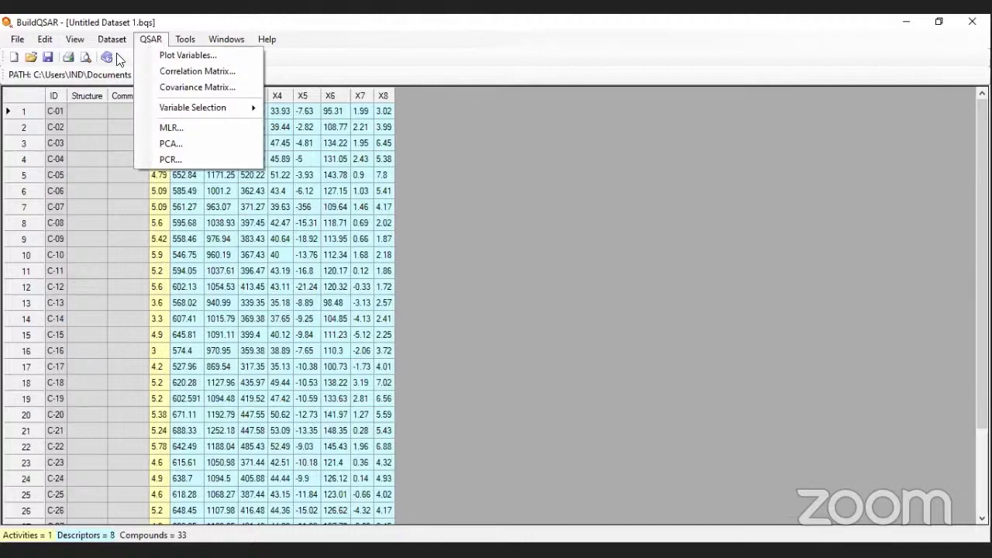
{"action": "mouse_move", "coordinate": [111, 39]}
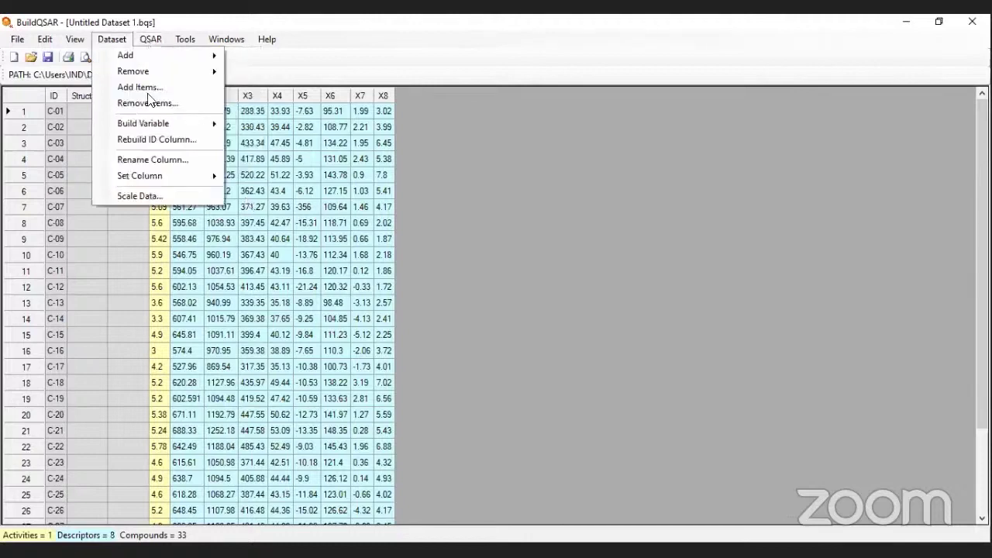
{"action": "mouse_move", "coordinate": [22, 32]}
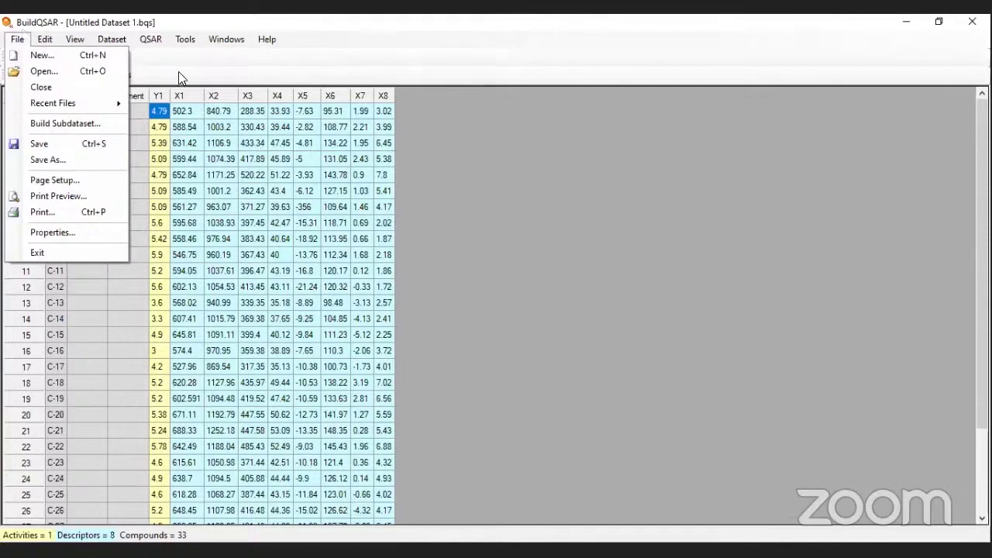
- Build a correlation matrix from all nine variables, descriptors X1 to X8 and activity Y1
{"action": "key", "text": "Right"}
{"action": "key", "text": "Right"}
{"action": "key", "text": "Right"}
{"action": "key", "text": "Right"}
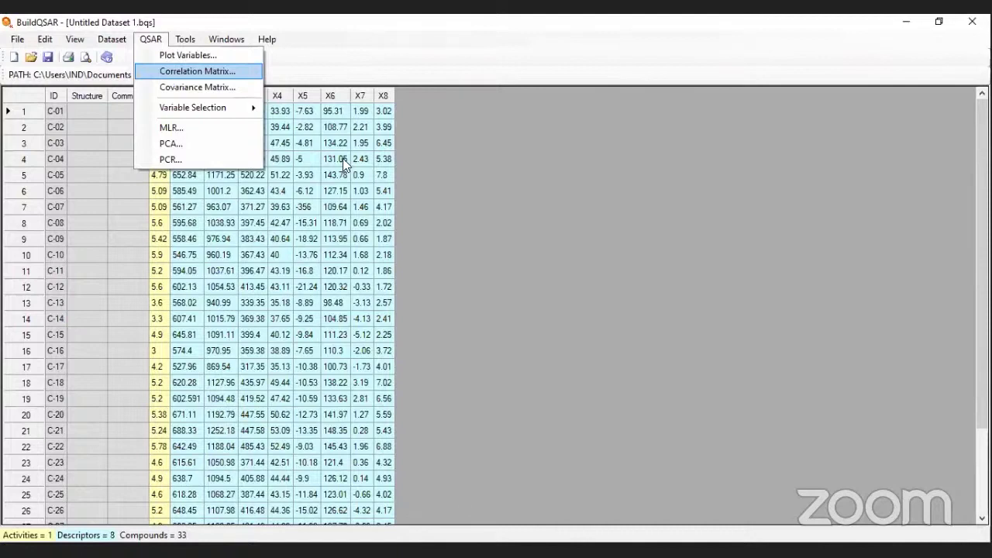
{"action": "key", "text": "Return"}
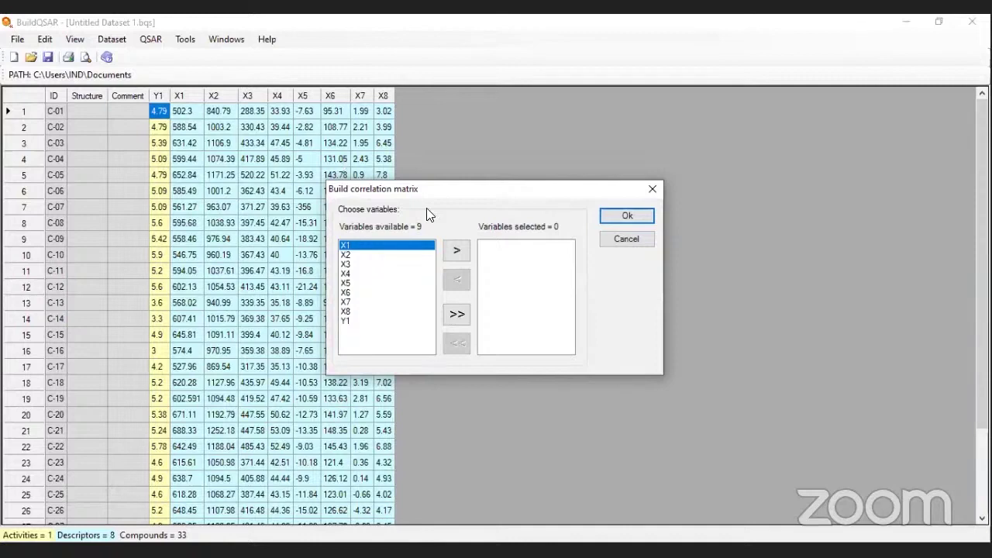
{"action": "double_click", "coordinate": [457, 251]}
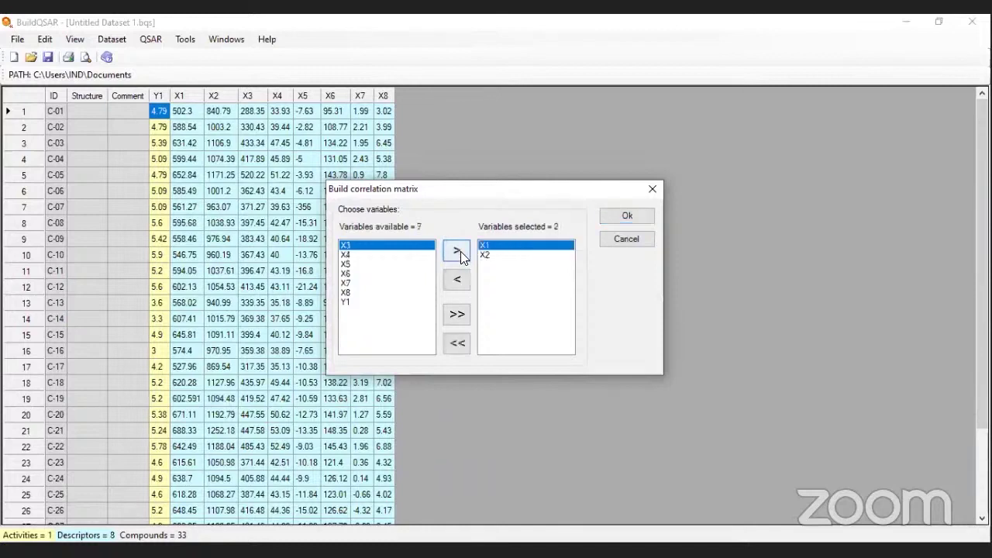
{"action": "double_click", "coordinate": [461, 251]}
{"action": "double_click", "coordinate": [460, 251]}
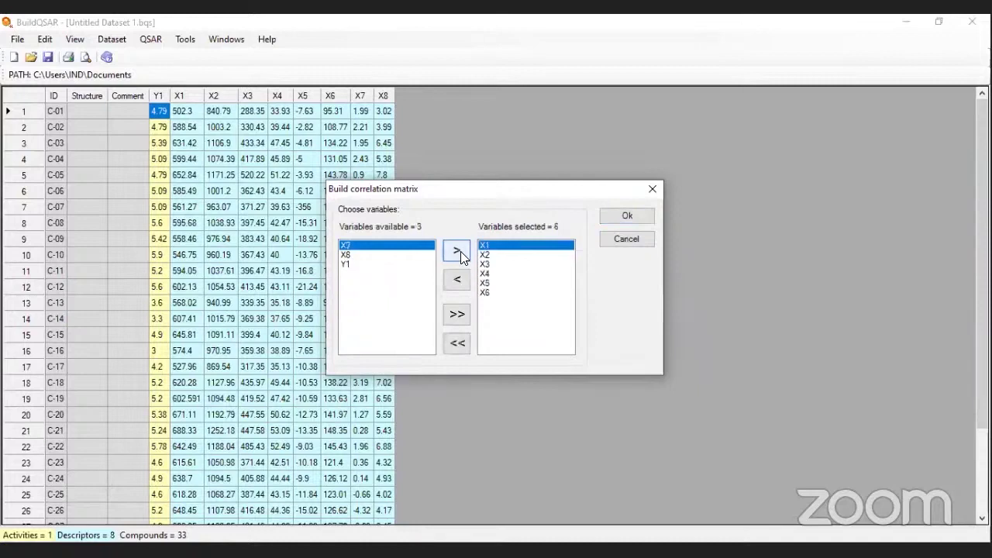
{"action": "left_click", "coordinate": [460, 258]}
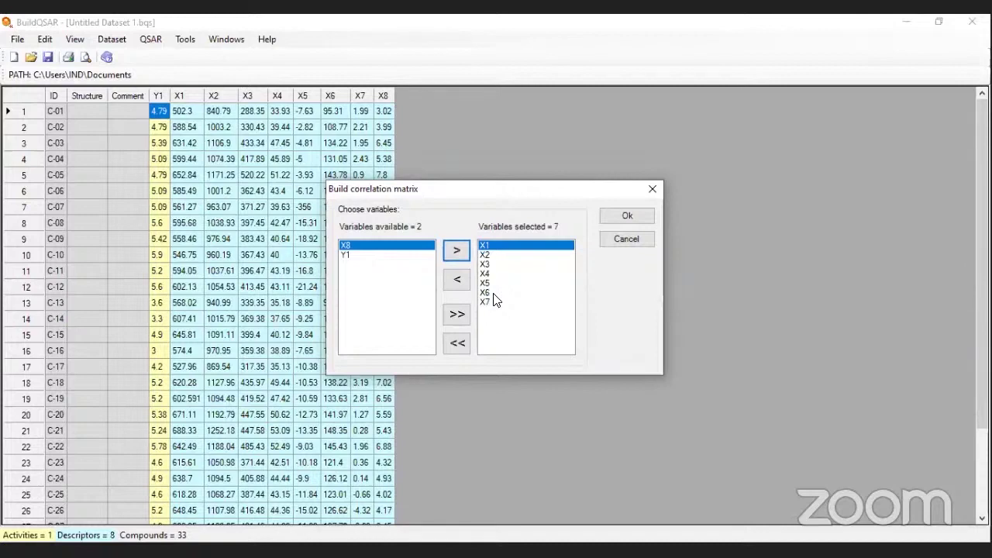
{"action": "left_click", "coordinate": [457, 250]}
{"action": "left_click", "coordinate": [456, 250]}
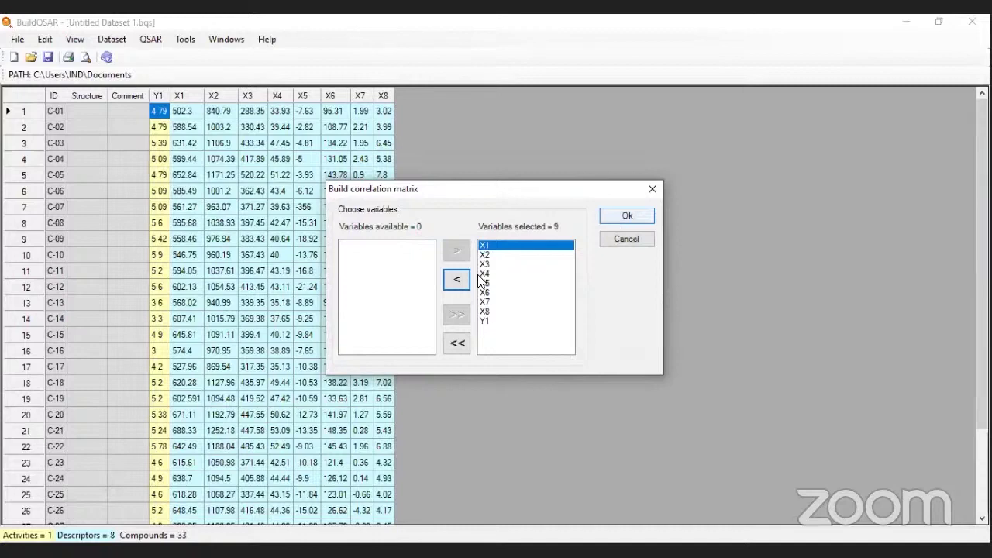
{"action": "key", "text": "Return"}
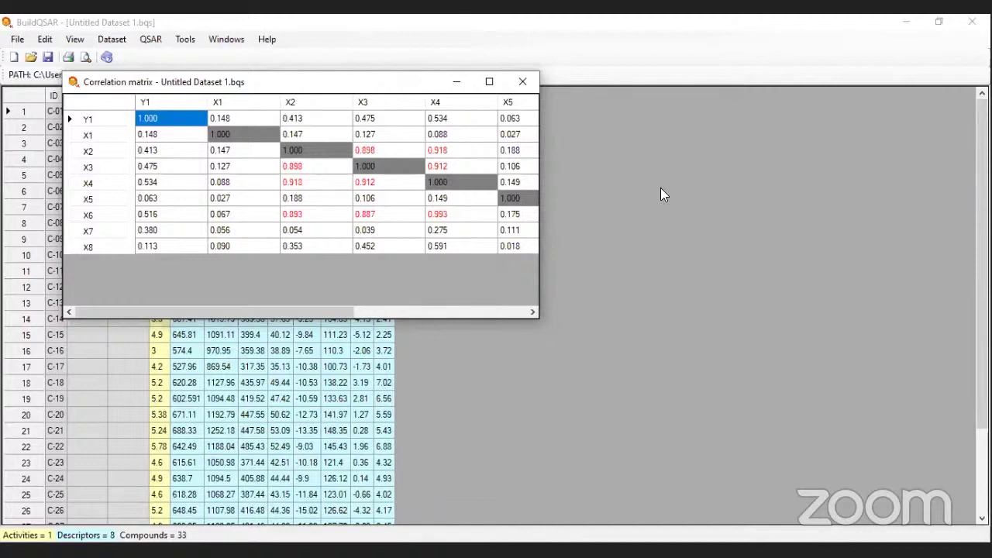
- Close the correlation matrix and build a covariance matrix from descriptors X1 to X8 and activity Y1
{"action": "left_click", "coordinate": [151, 38]}
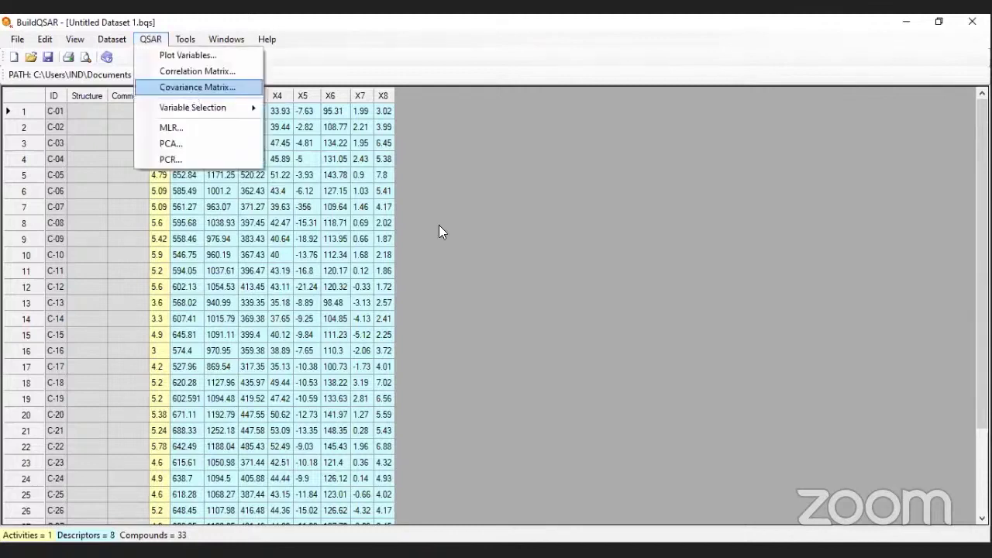
{"action": "key", "text": "Return"}
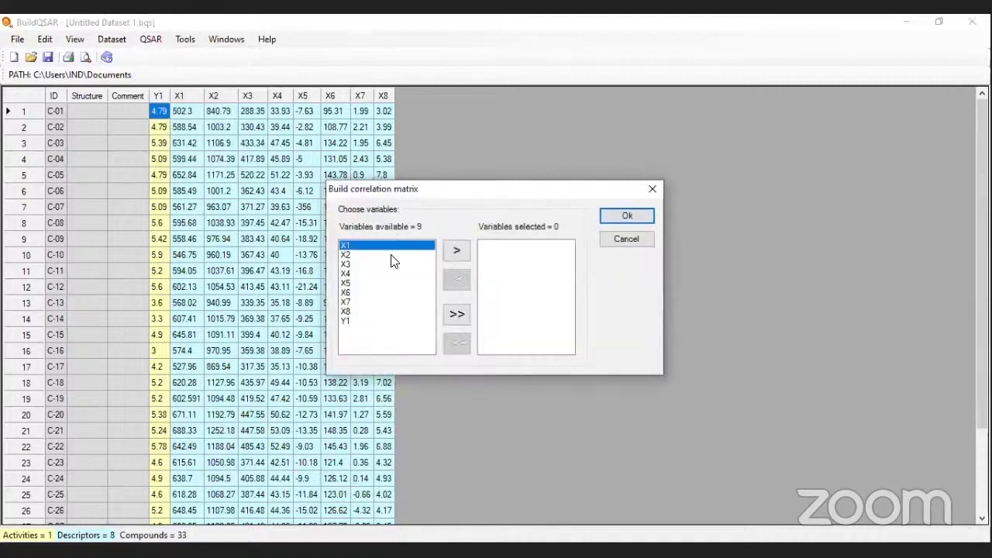
{"action": "left_click", "coordinate": [454, 256]}
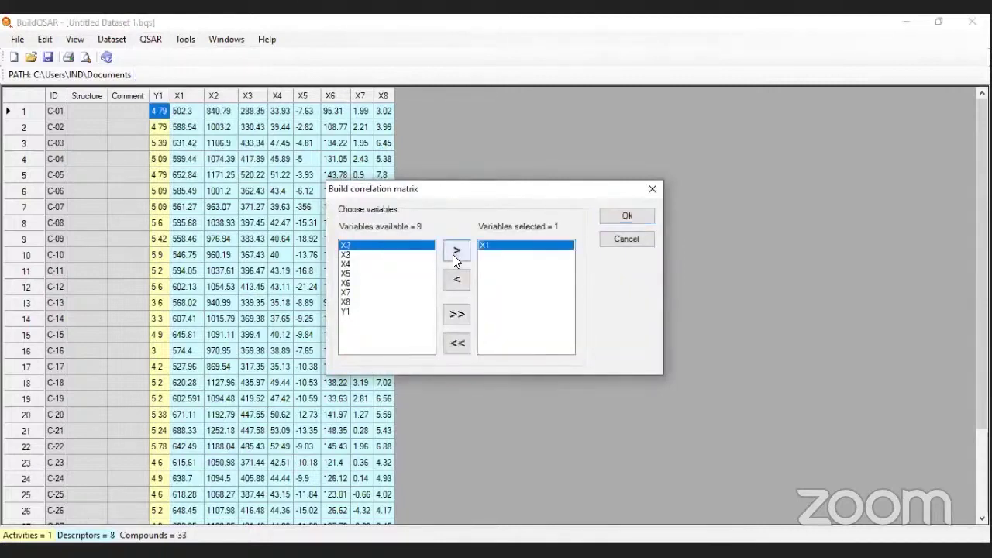
{"action": "left_click", "coordinate": [455, 256]}
{"action": "left_click", "coordinate": [454, 256]}
{"action": "left_click", "coordinate": [454, 256]}
{"action": "left_click", "coordinate": [455, 256]}
{"action": "left_click", "coordinate": [454, 256]}
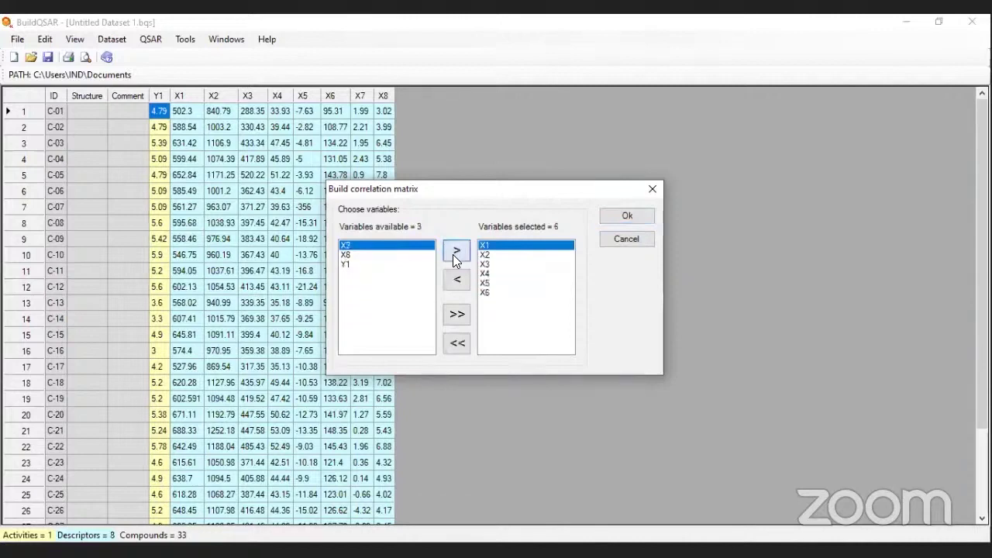
{"action": "key", "text": "Return"}
{"action": "key", "text": "Return"}
{"action": "key", "text": "Return"}
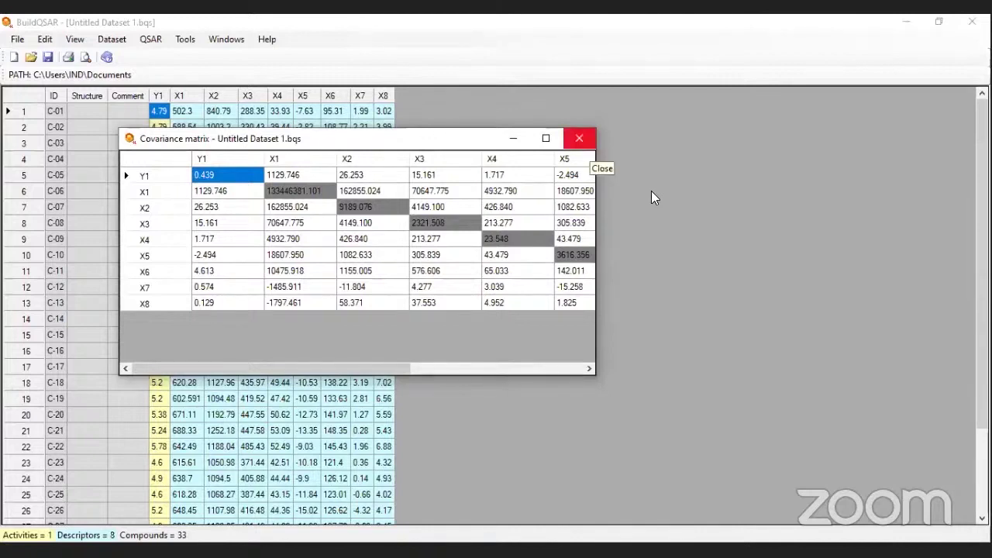
- Close the covariance matrix and run a systematic search for three-variable models of Y1 with leave-one-out cross-validation and a cross-correlation limit of 0.6
{"action": "left_click", "coordinate": [152, 40]}
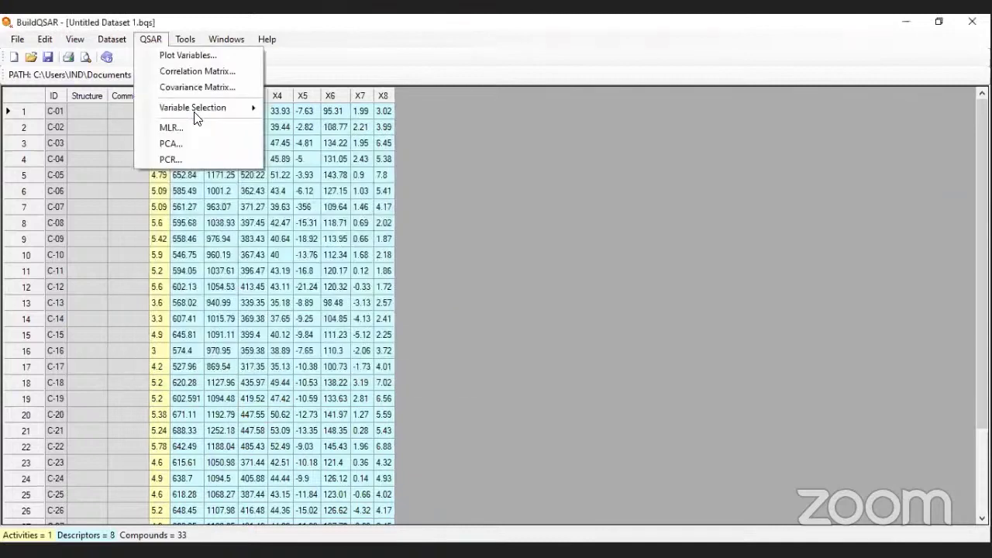
{"action": "mouse_move", "coordinate": [239, 115]}
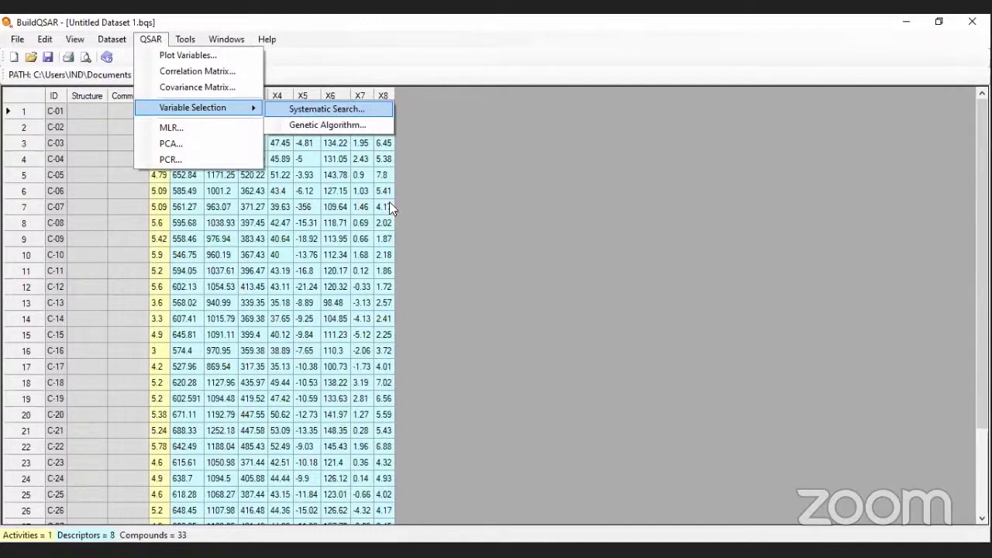
{"action": "left_click", "coordinate": [327, 109]}
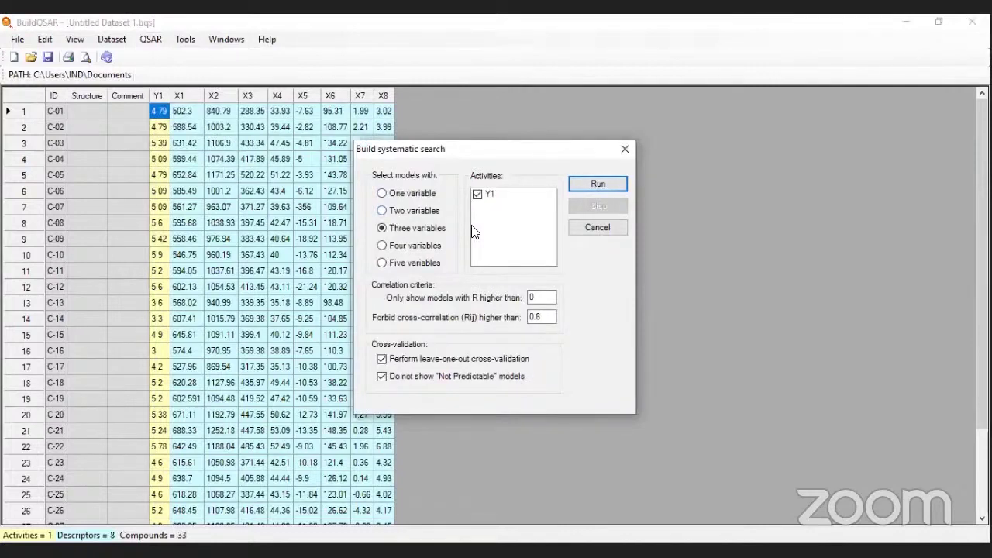
{"action": "left_click", "coordinate": [381, 245]}
{"action": "left_click", "coordinate": [383, 264]}
{"action": "left_click", "coordinate": [382, 228]}
{"action": "key", "text": "Down"}
{"action": "key", "text": "Down"}
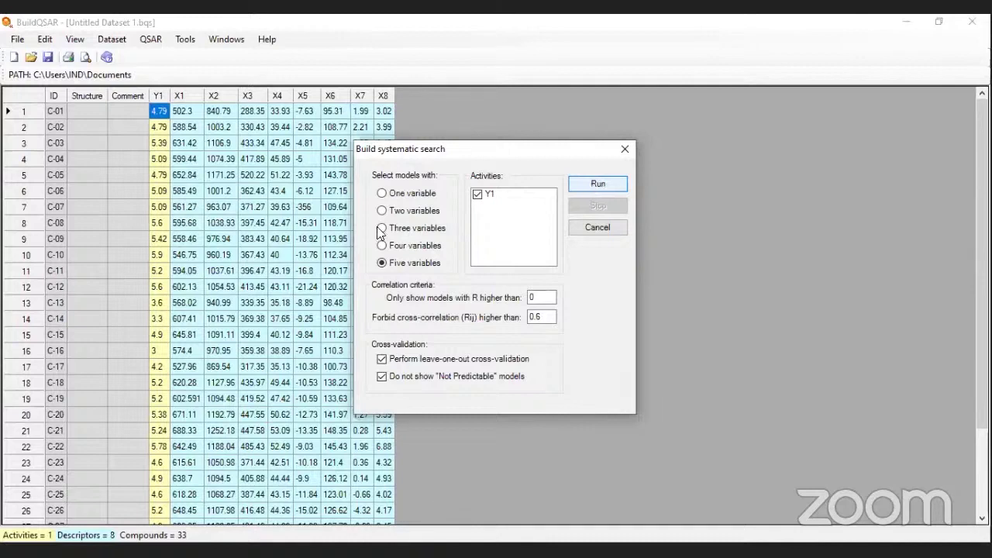
{"action": "key", "text": "Up"}
{"action": "key", "text": "Up"}
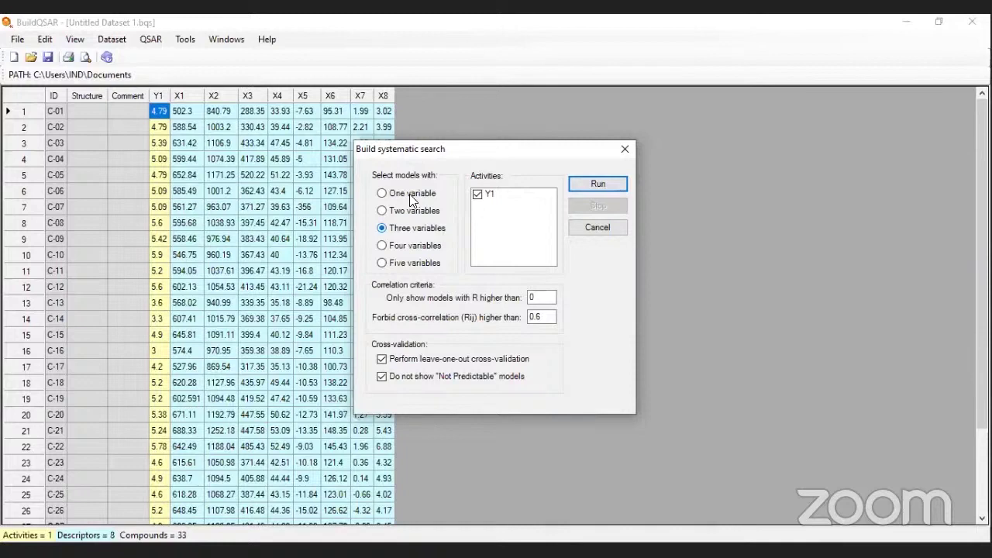
{"action": "key", "text": "Return"}
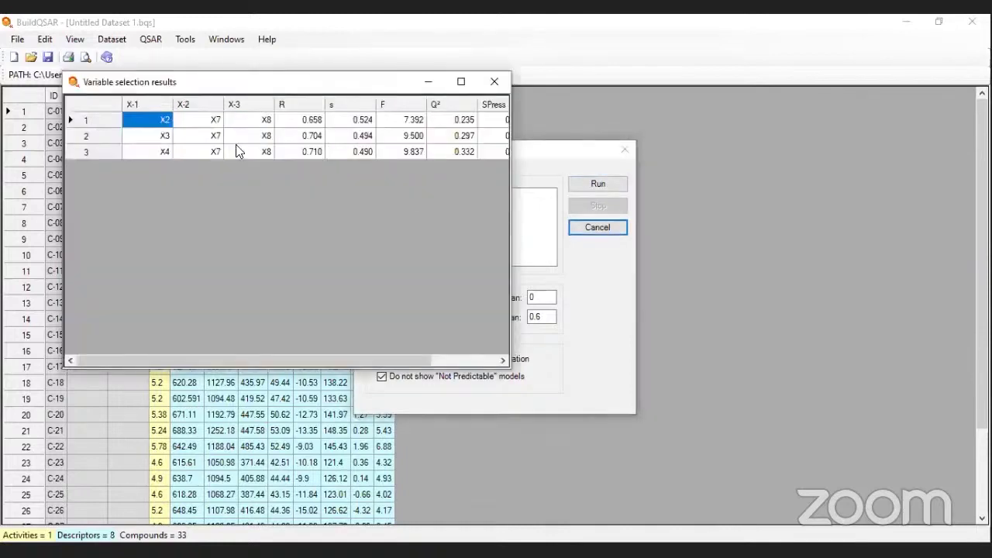
- Examine the R, s, F, Q², SPress and SDep statistics of the three-variable models, and close the systematic search
{"action": "left_click_drag", "start_coordinate": [233, 82], "coordinate": [220, 279]}
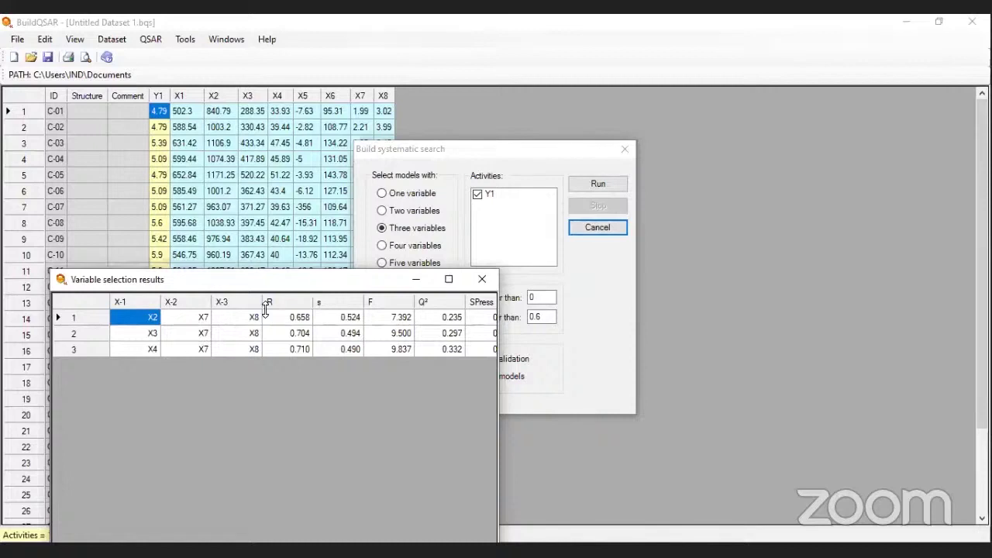
{"action": "left_click_drag", "start_coordinate": [266, 279], "coordinate": [193, 89]}
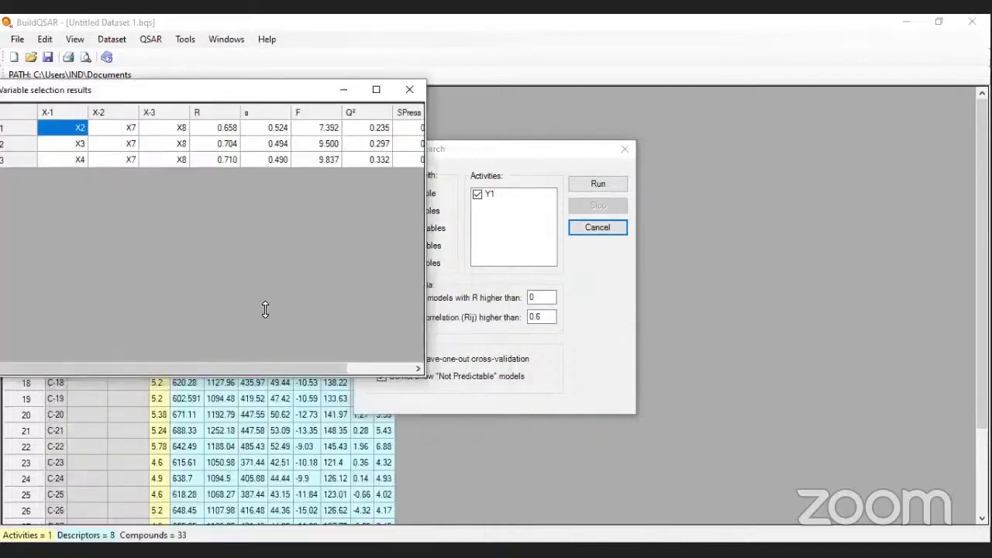
{"action": "left_click", "coordinate": [401, 367]}
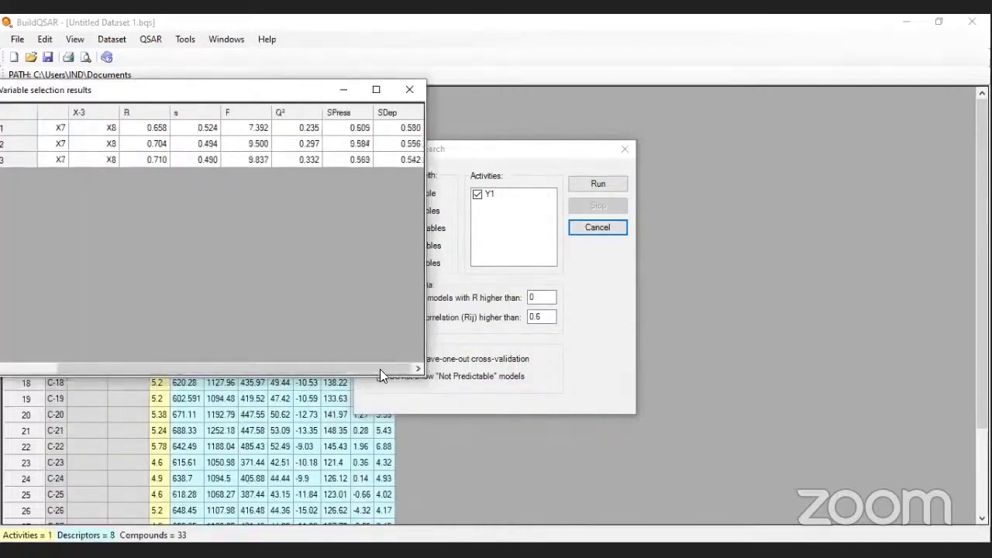
{"action": "left_click", "coordinate": [389, 368]}
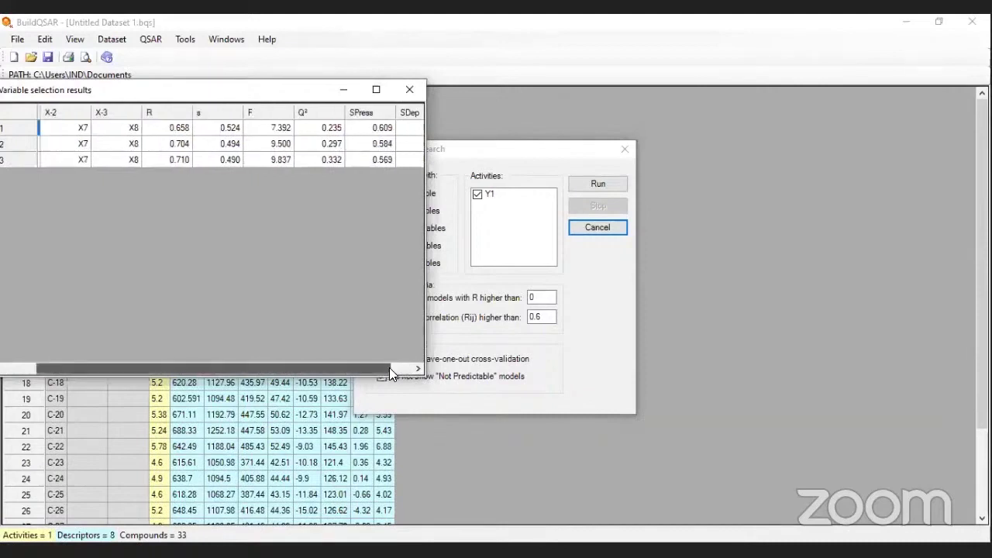
{"action": "left_click", "coordinate": [389, 368]}
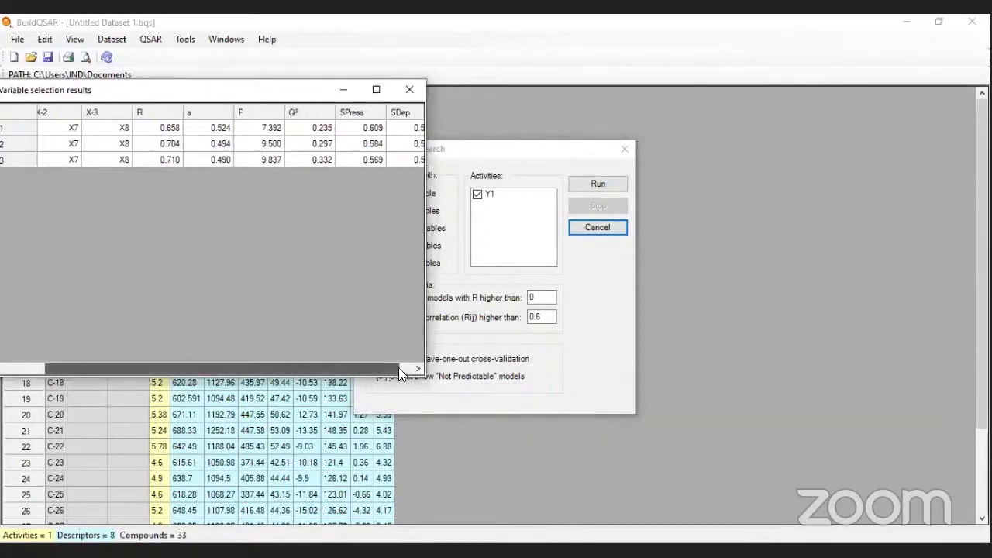
{"action": "left_click", "coordinate": [399, 368]}
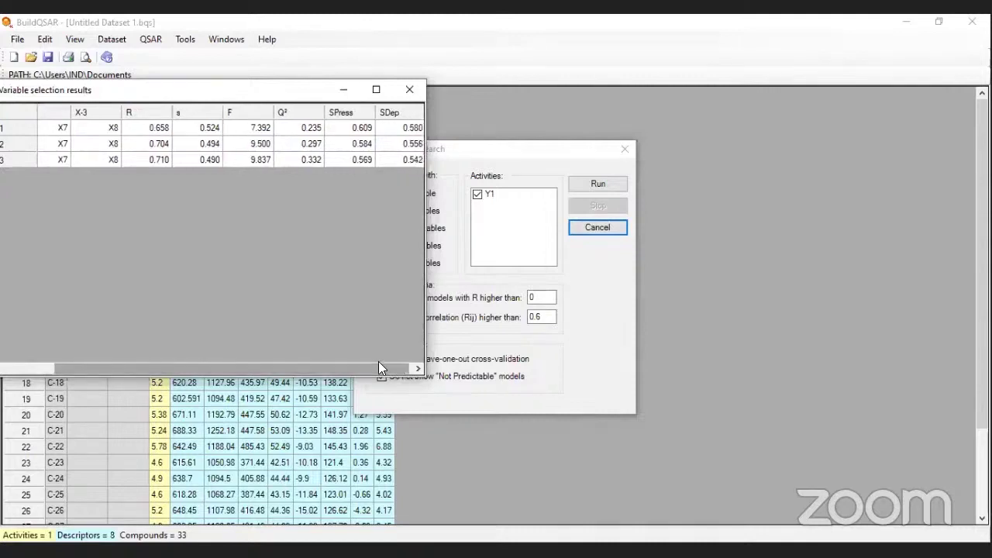
{"action": "left_click", "coordinate": [416, 166]}
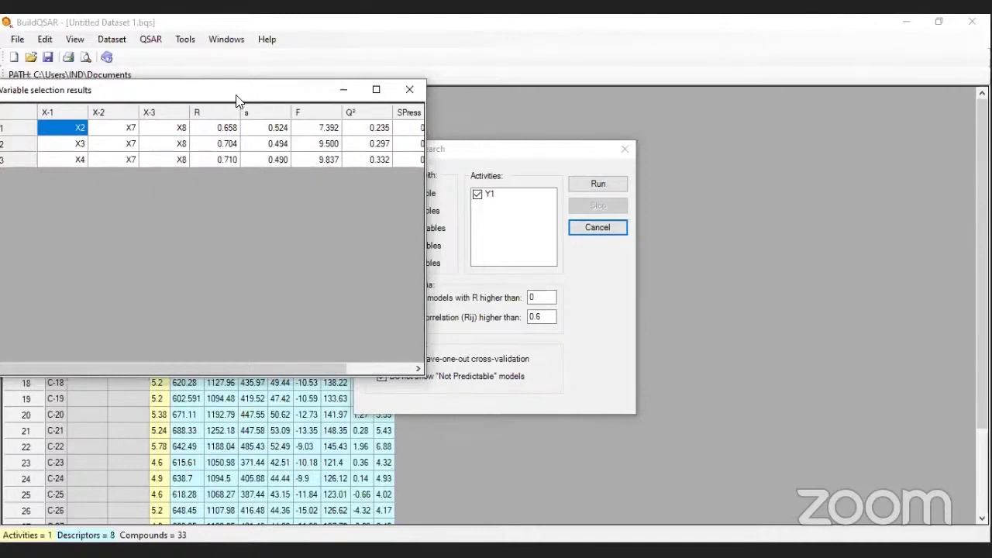
{"action": "left_click_drag", "start_coordinate": [236, 101], "coordinate": [275, 140]}
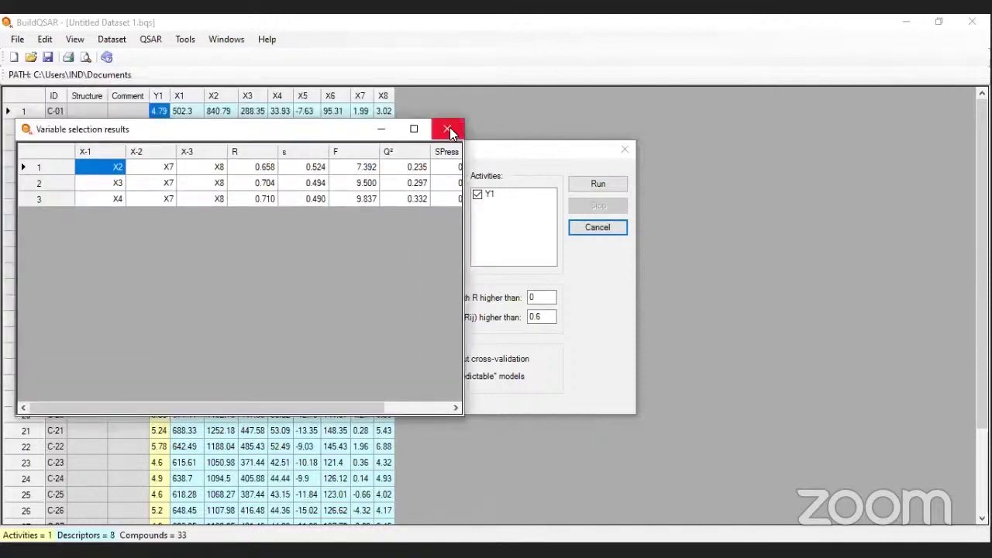
{"action": "left_click", "coordinate": [156, 21]}
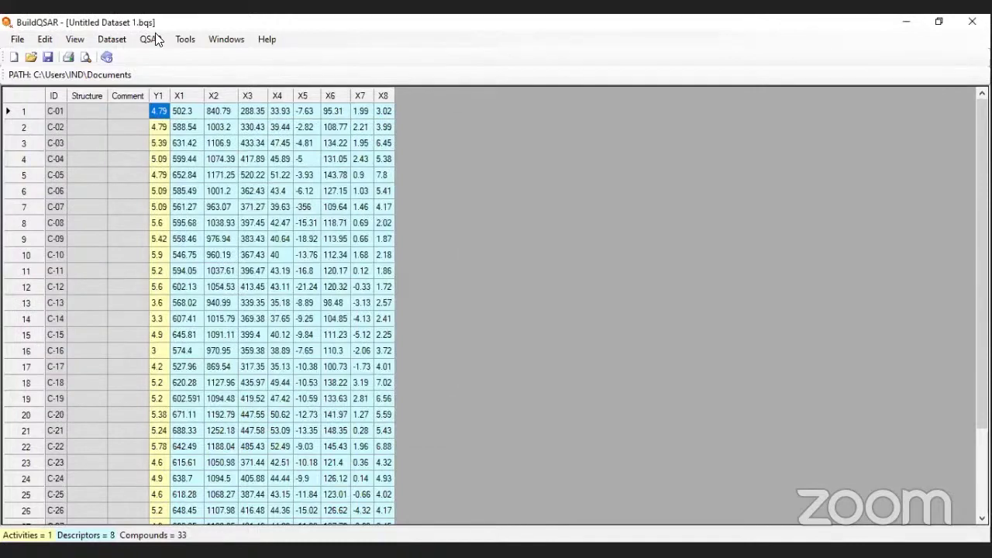
- Run a genetic algorithm variable selection for Y1 with 3 descriptors per model, 200 generations and 1 model per generation
{"action": "left_click", "coordinate": [154, 39]}
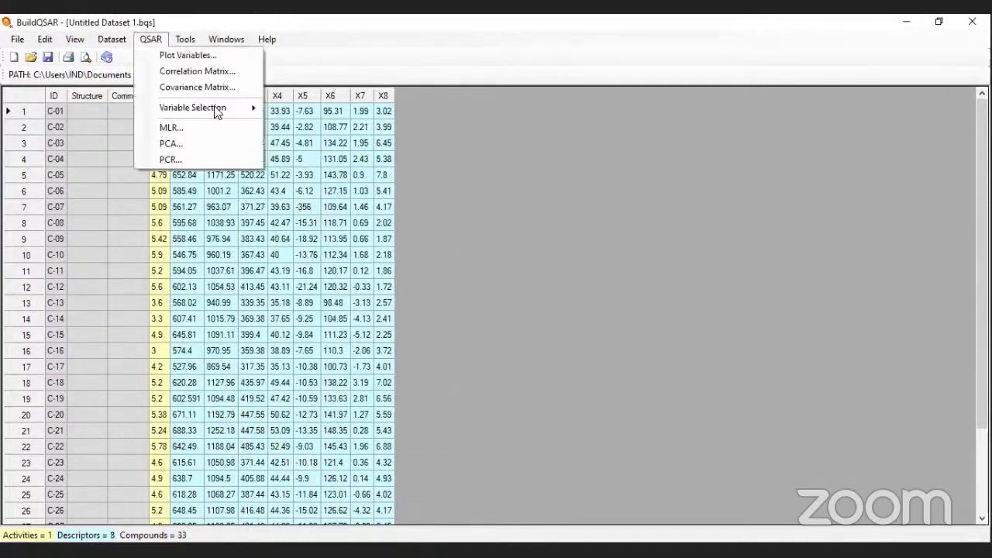
{"action": "mouse_move", "coordinate": [316, 126]}
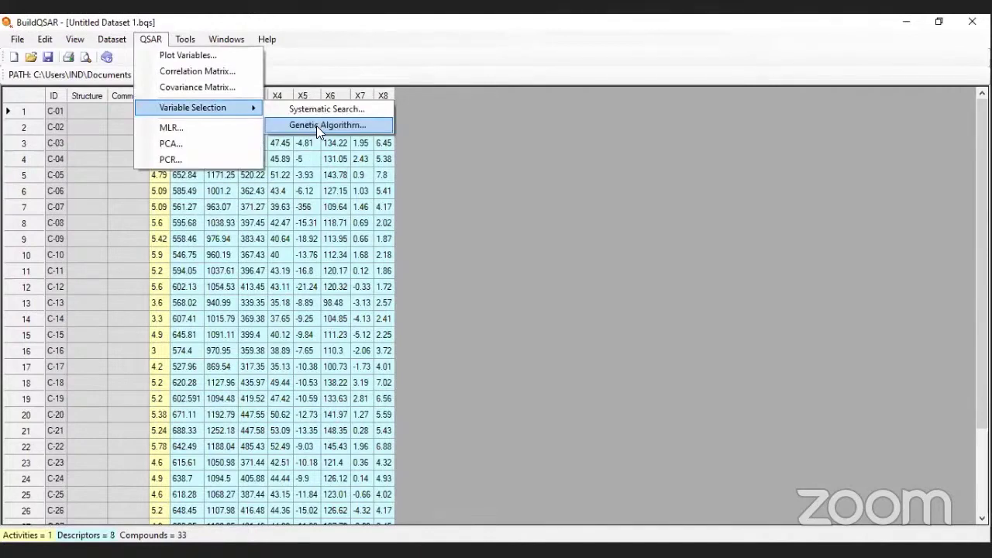
{"action": "left_click", "coordinate": [316, 126]}
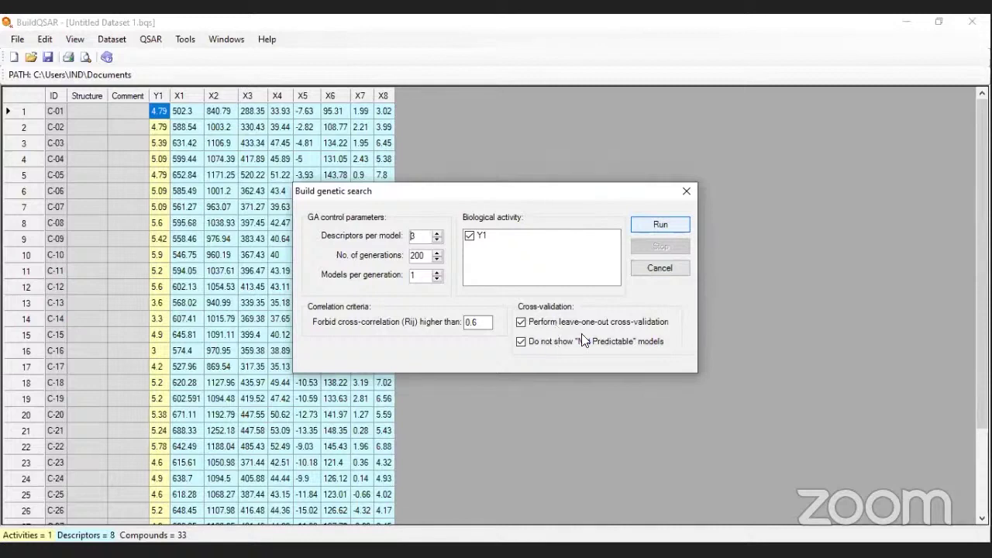
{"action": "left_click", "coordinate": [555, 332]}
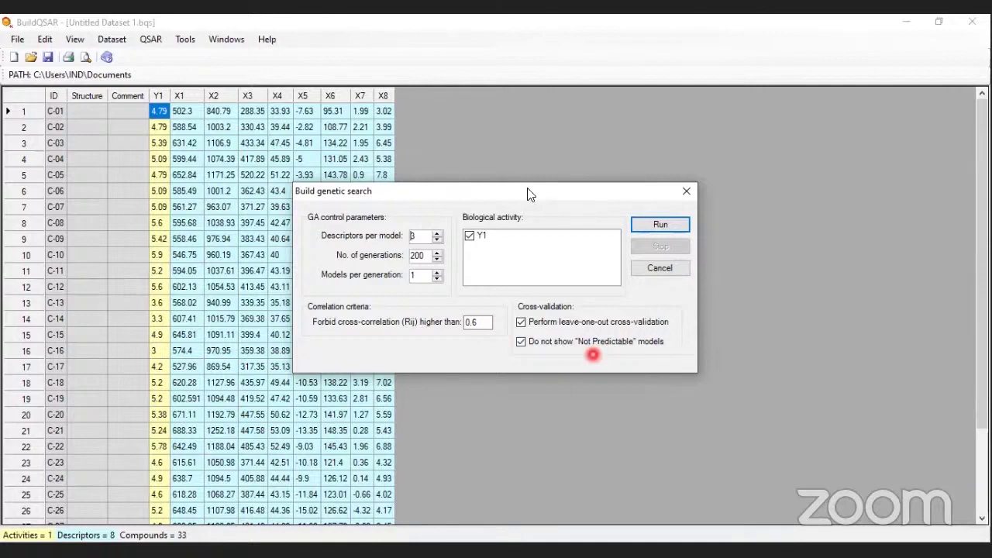
{"action": "left_click", "coordinate": [631, 226]}
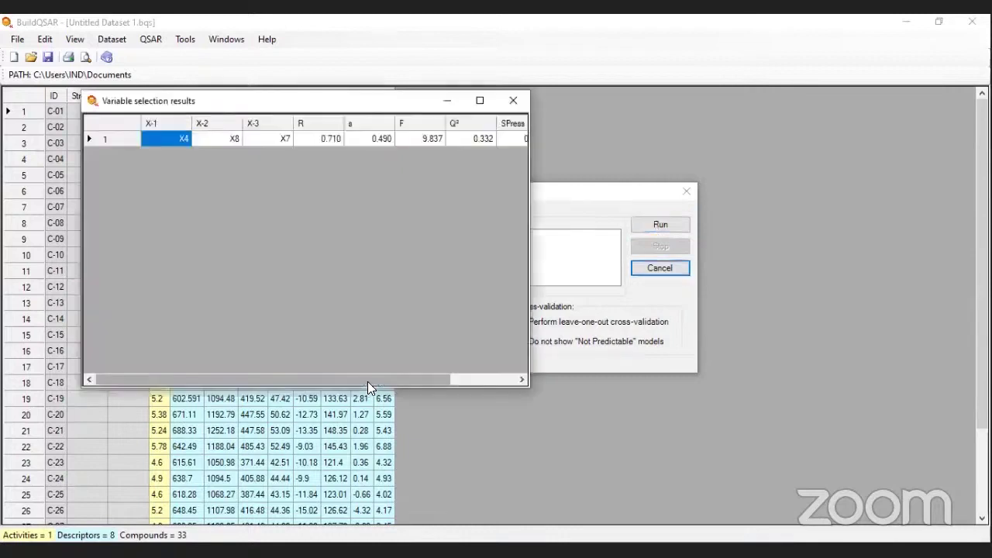
- Examine the R, s, F, Q², SPress and SDep statistics of the genetic algorithm model, and close the variable selection
{"action": "scroll", "coordinate": [396, 382], "scroll_direction": "right", "scroll_amount": 1}
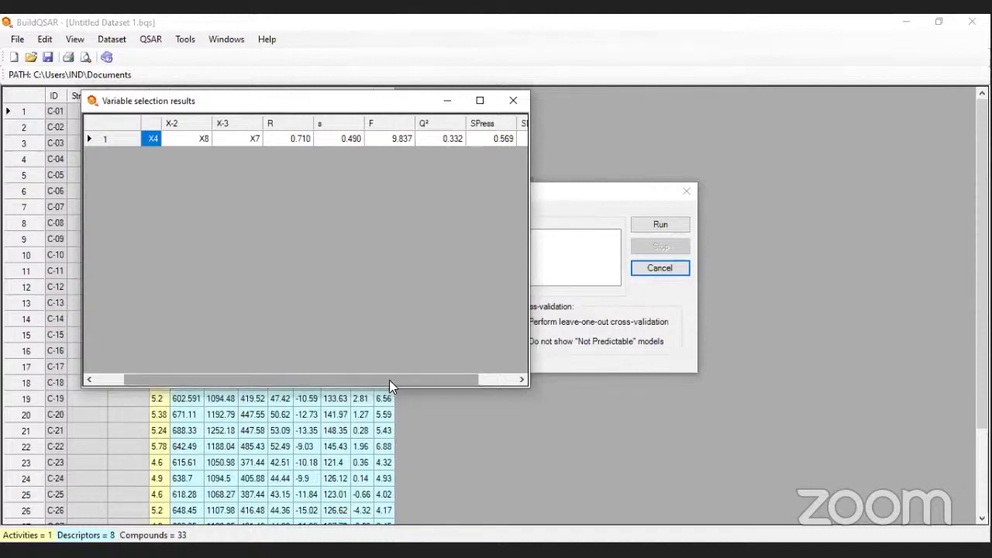
{"action": "left_click", "coordinate": [209, 109]}
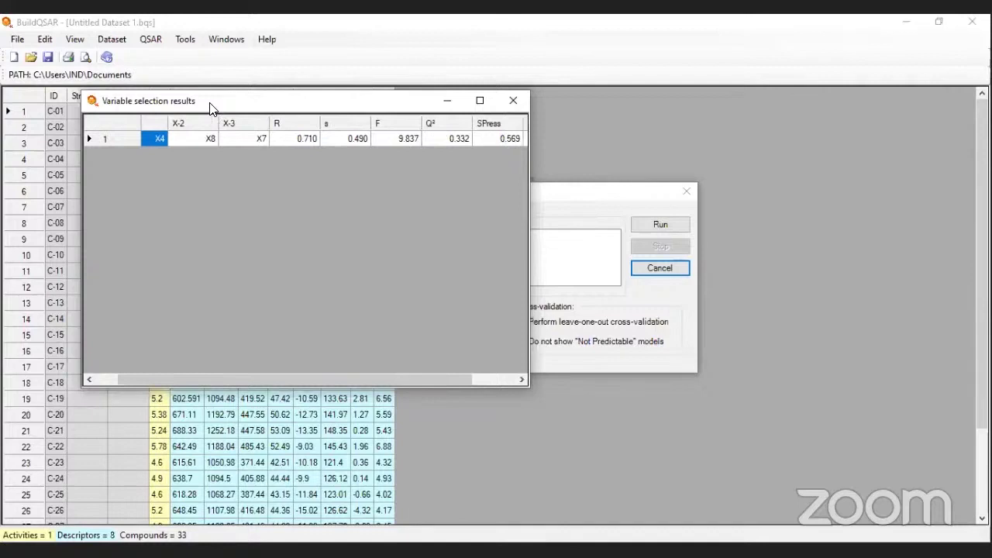
{"action": "left_click_drag", "start_coordinate": [209, 107], "coordinate": [225, 205]}
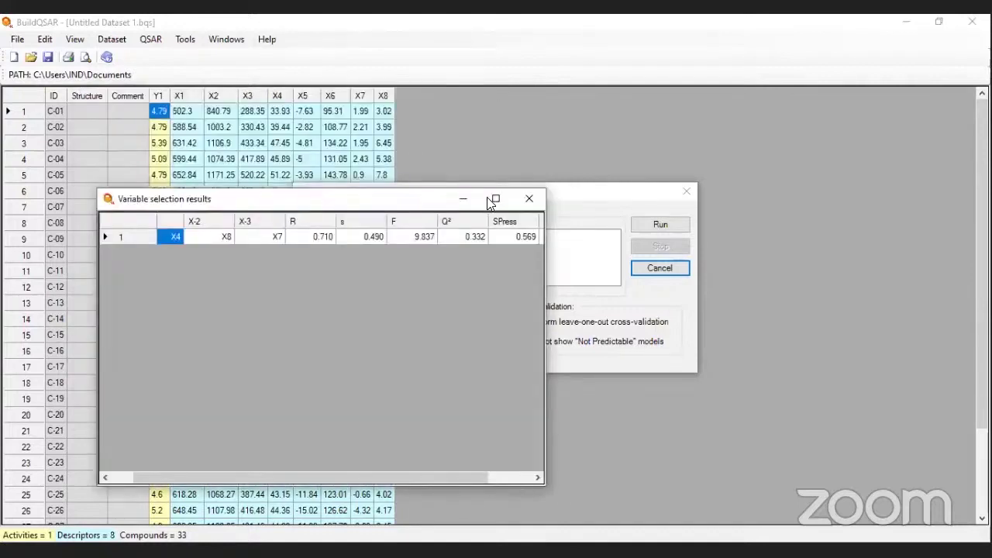
{"action": "scroll", "coordinate": [481, 273], "scroll_direction": "right", "scroll_amount": 1}
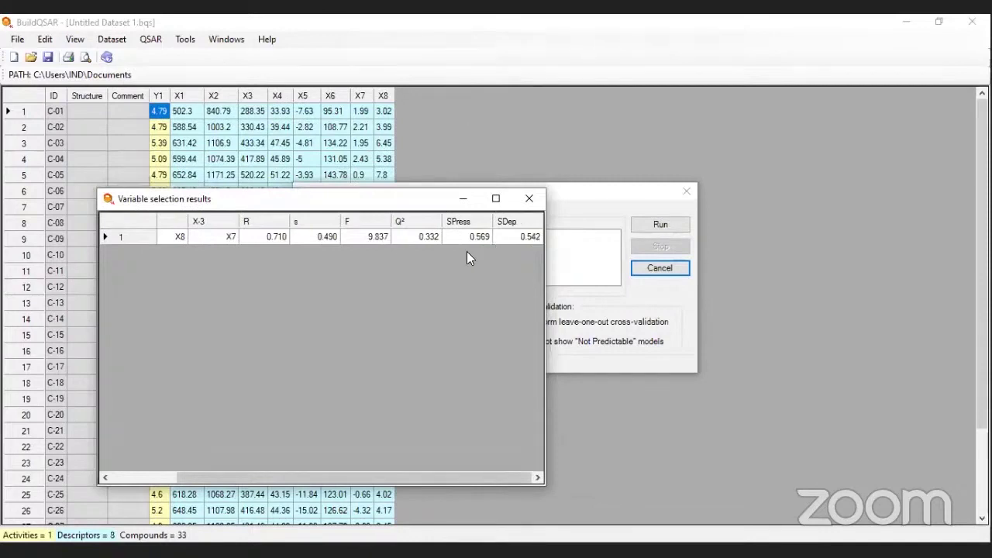
{"action": "left_click", "coordinate": [515, 279]}
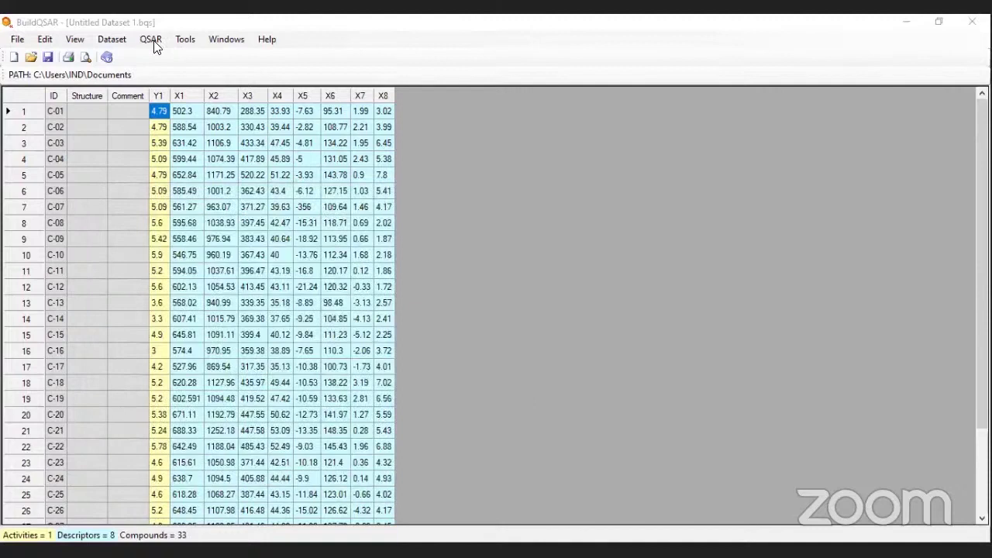
- Set up an MLR model with Y1 as the biological activity and X1 to X8 as descriptors
{"action": "left_click", "coordinate": [152, 42]}
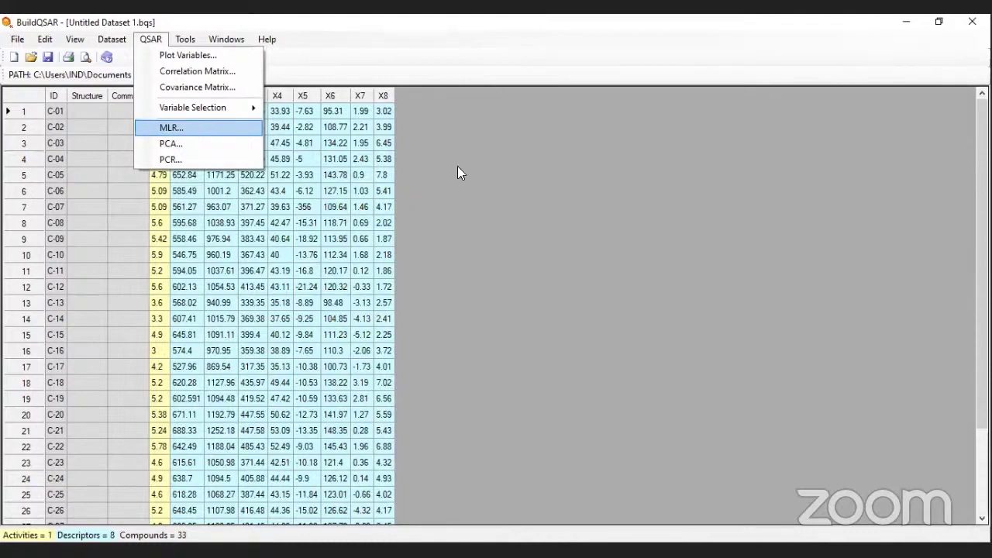
{"action": "key", "text": "Return"}
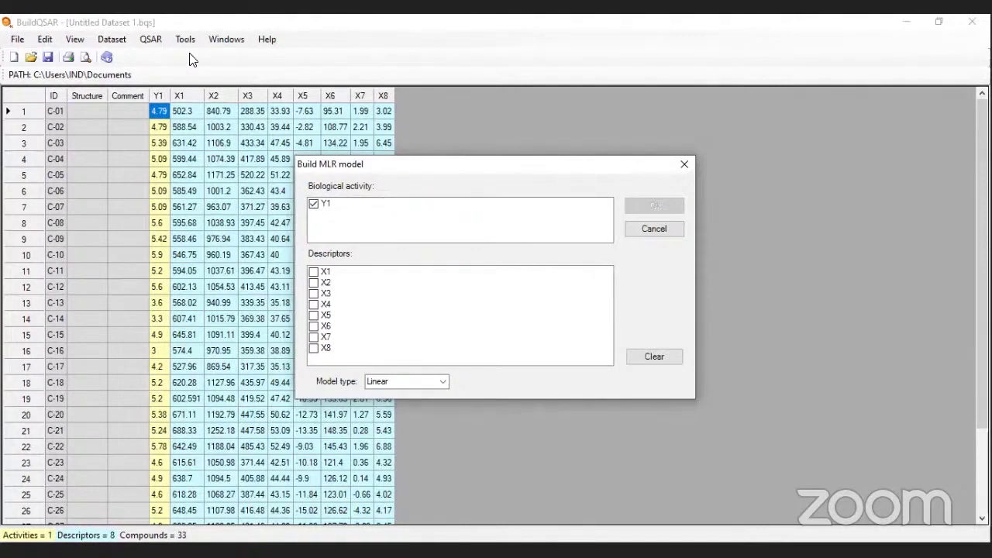
{"action": "left_click", "coordinate": [314, 273]}
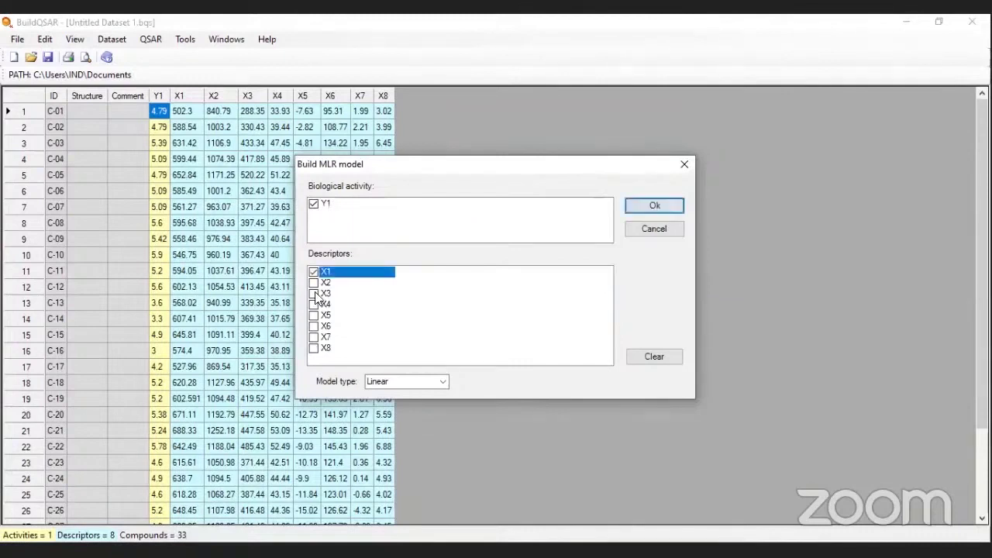
{"action": "left_click", "coordinate": [314, 283]}
{"action": "left_click", "coordinate": [314, 294]}
{"action": "left_click", "coordinate": [314, 304]}
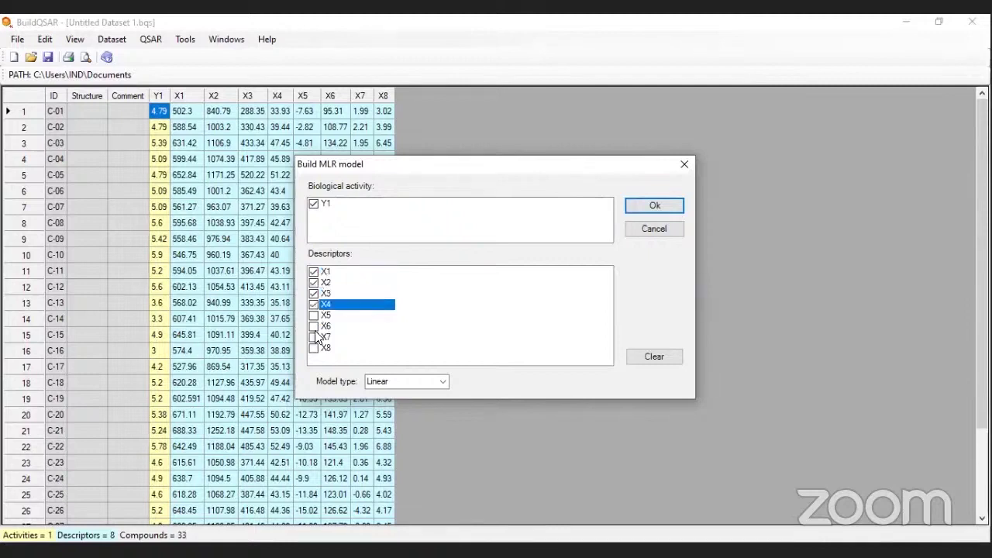
{"action": "key", "text": "Down"}
{"action": "key", "text": "space"}
{"action": "key", "text": "Down"}
{"action": "key", "text": "space"}
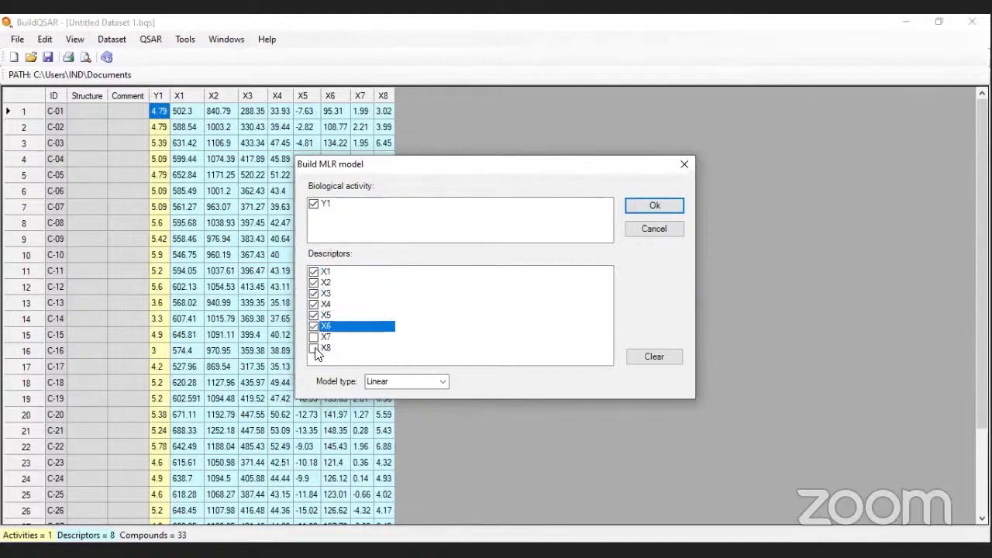
{"action": "key", "text": "Down"}
{"action": "key", "text": "space"}
{"action": "key", "text": "Down"}
{"action": "key", "text": "space"}
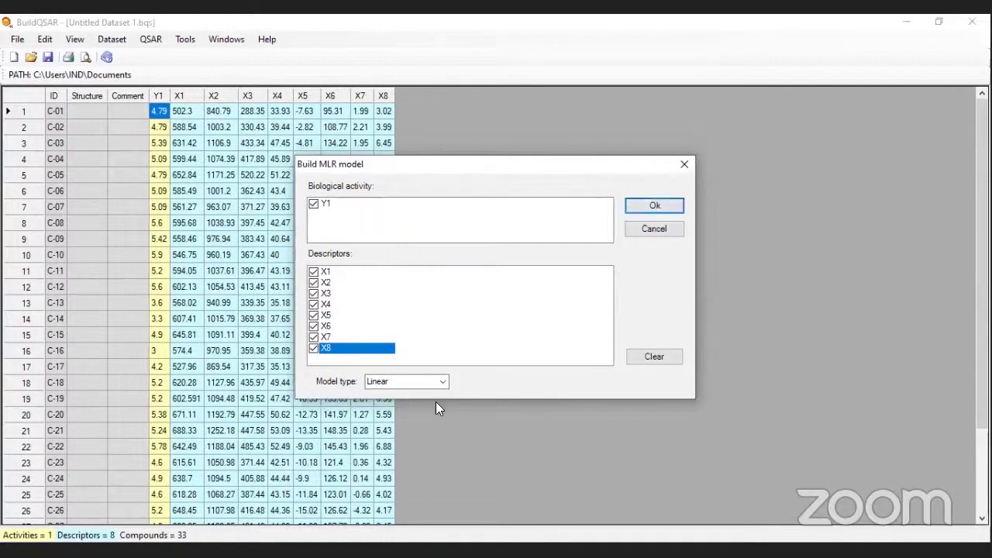
- Keep the model type Linear and build the MLR model
{"action": "key", "text": "alt+Down"}
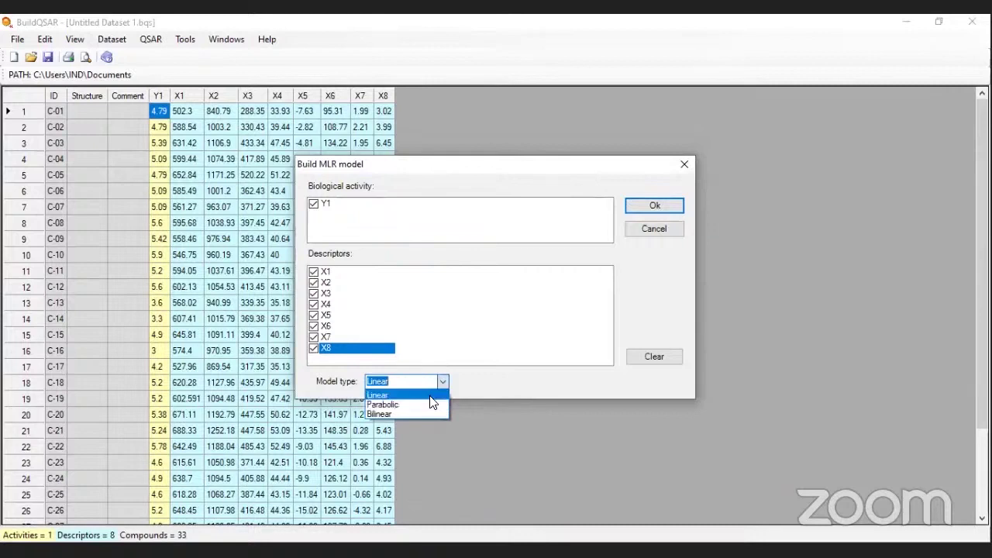
{"action": "left_click", "coordinate": [642, 203]}
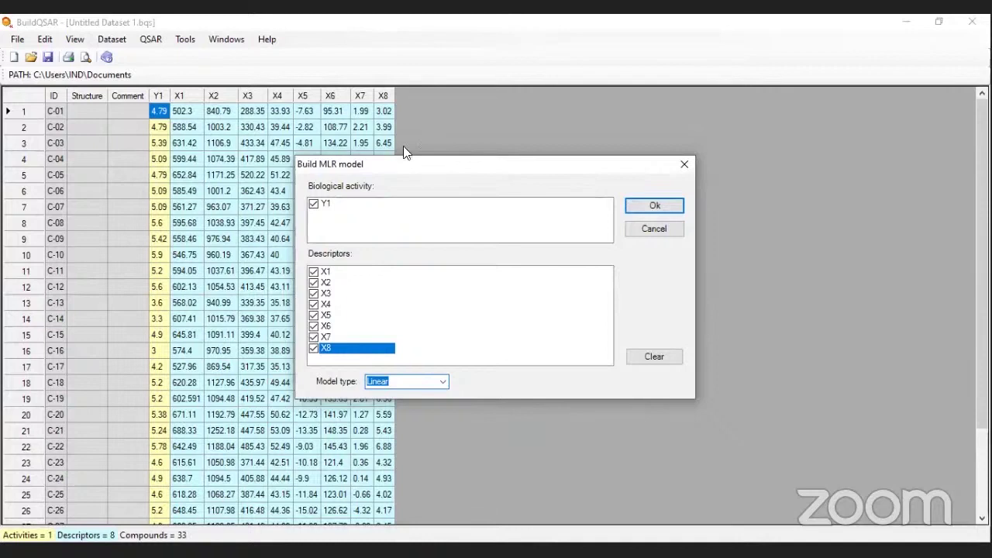
{"action": "key", "text": "Return"}
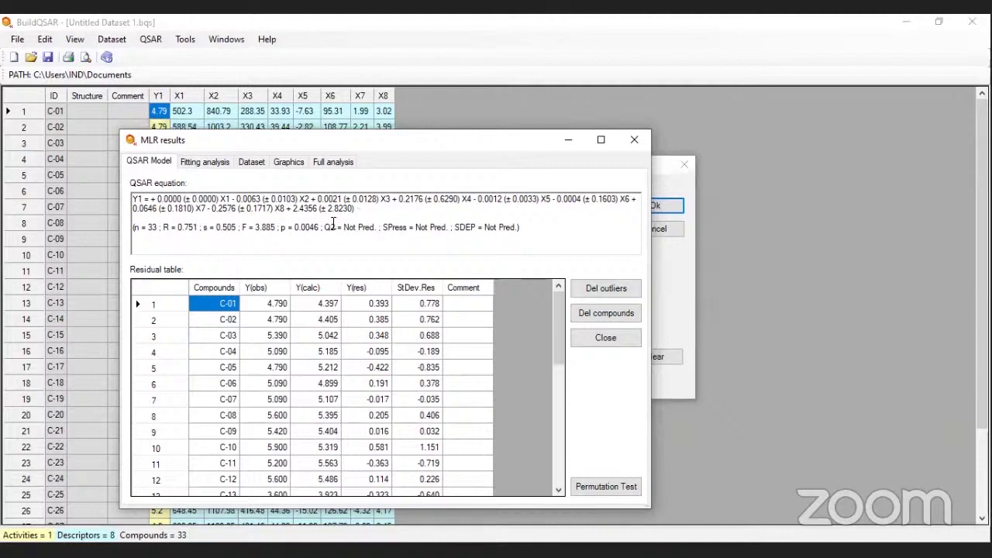
- Examine the Q2, SPress and SDEP statistics below the MLR model's QSAR equation
{"action": "left_click_drag", "start_coordinate": [330, 229], "coordinate": [377, 226]}
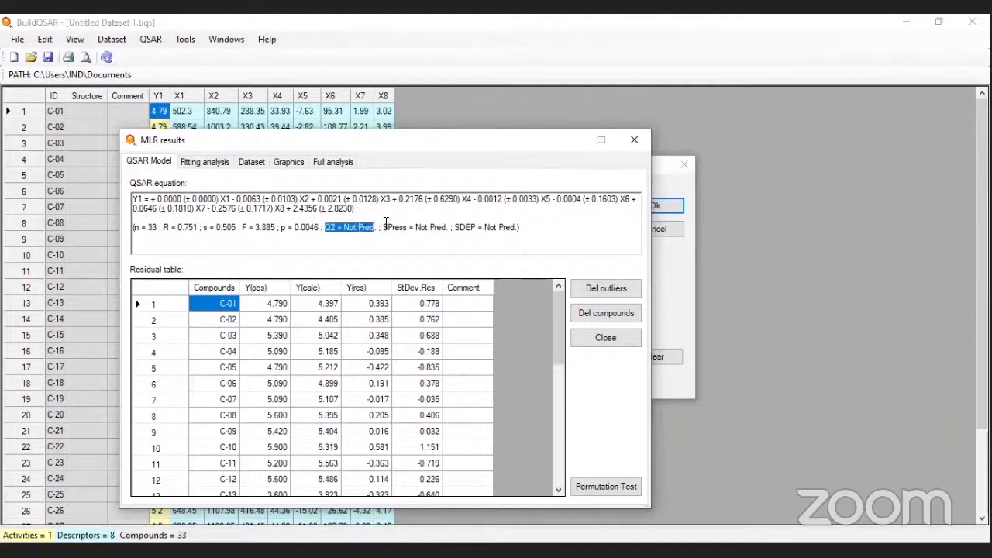
{"action": "double_click", "coordinate": [403, 228]}
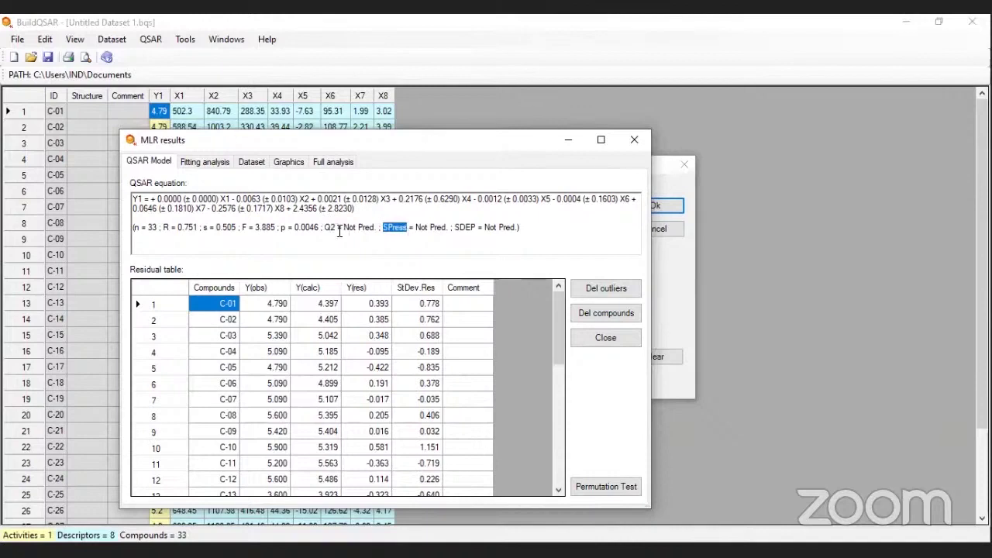
{"action": "key", "text": "Right"}
{"action": "left_click_drag", "start_coordinate": [385, 226], "coordinate": [383, 228]}
{"action": "left_click", "coordinate": [382, 228]}
{"action": "double_click", "coordinate": [411, 227]}
{"action": "left_click_drag", "start_coordinate": [455, 228], "coordinate": [506, 231]}
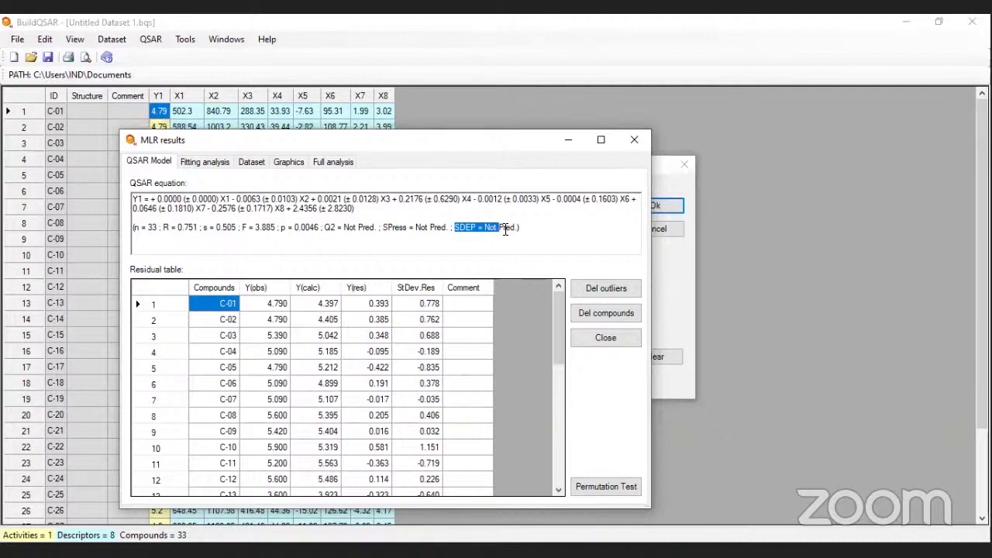
{"action": "left_click", "coordinate": [504, 228]}
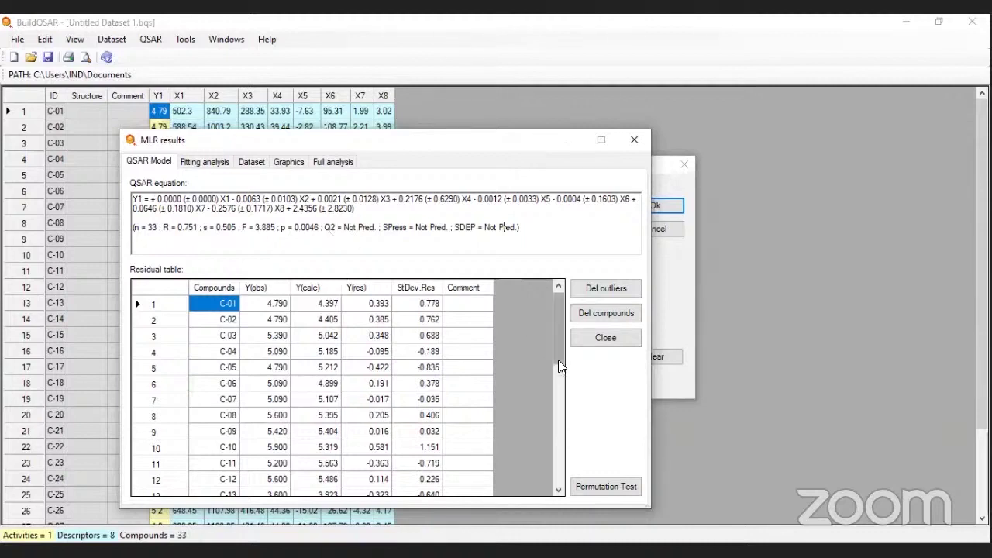
- Examine the residual table of the MLR model for compounds commented as outliers
{"action": "scroll", "coordinate": [561, 361], "scroll_direction": "down", "scroll_amount": 4}
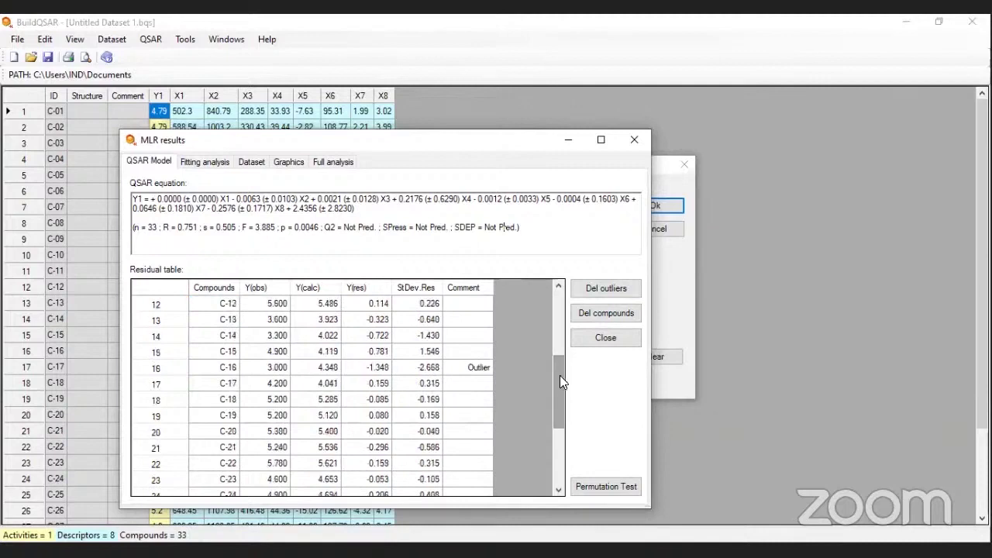
{"action": "left_click_drag", "start_coordinate": [562, 381], "coordinate": [560, 296]}
{"action": "scroll", "coordinate": [560, 296], "scroll_direction": "up", "scroll_amount": 2}
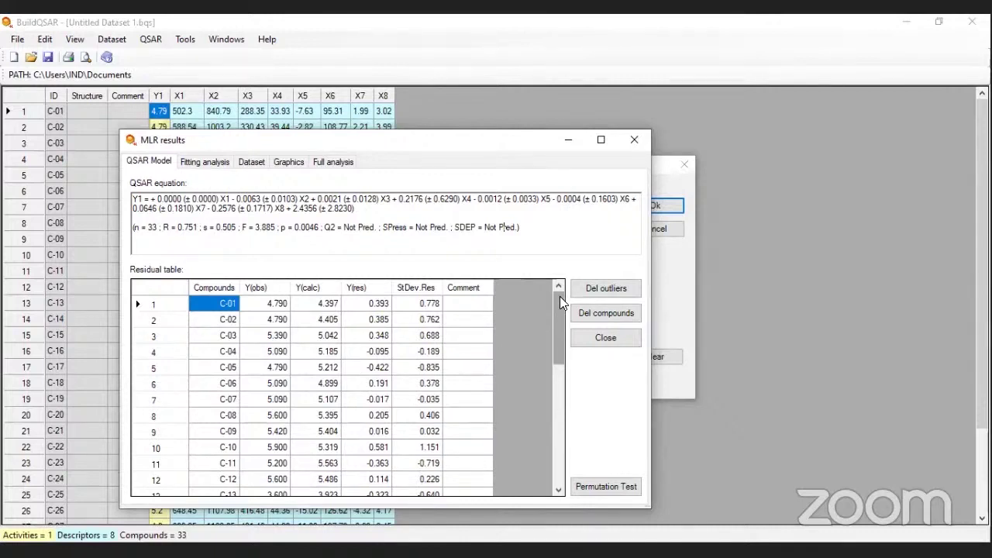
{"action": "left_click_drag", "start_coordinate": [559, 309], "coordinate": [559, 323]}
{"action": "left_click", "coordinate": [559, 286]}
{"action": "left_click_drag", "start_coordinate": [559, 340], "coordinate": [557, 378]}
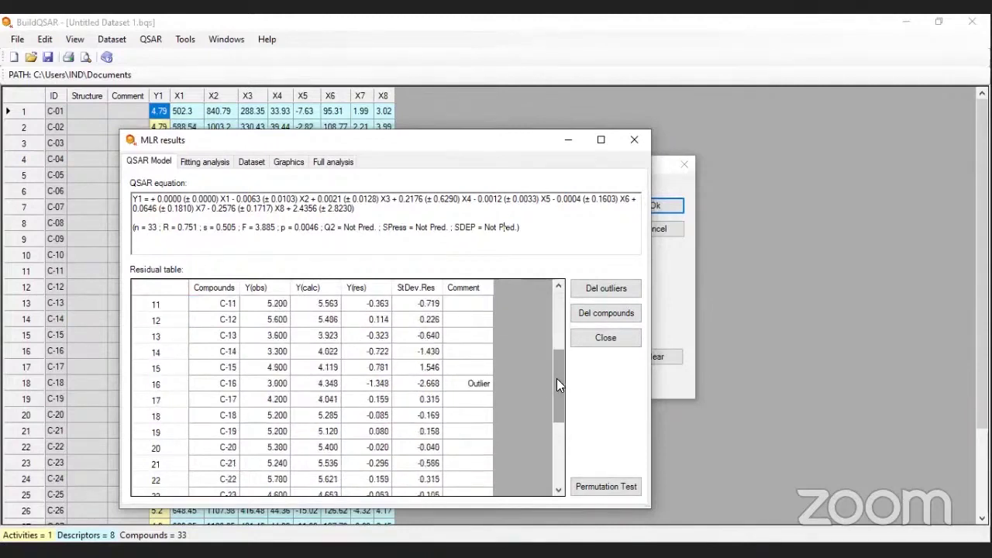
{"action": "left_click", "coordinate": [476, 386]}
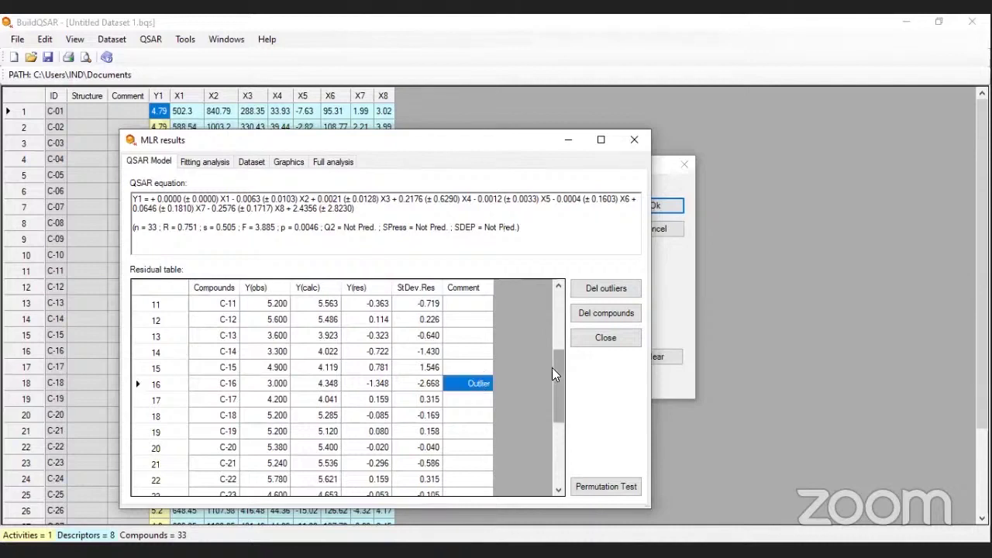
{"action": "mouse_move", "coordinate": [553, 375]}
{"action": "left_mouse_down"}
{"action": "mouse_move", "coordinate": [560, 448]}
{"action": "mouse_move", "coordinate": [557, 385]}
{"action": "left_mouse_up"}
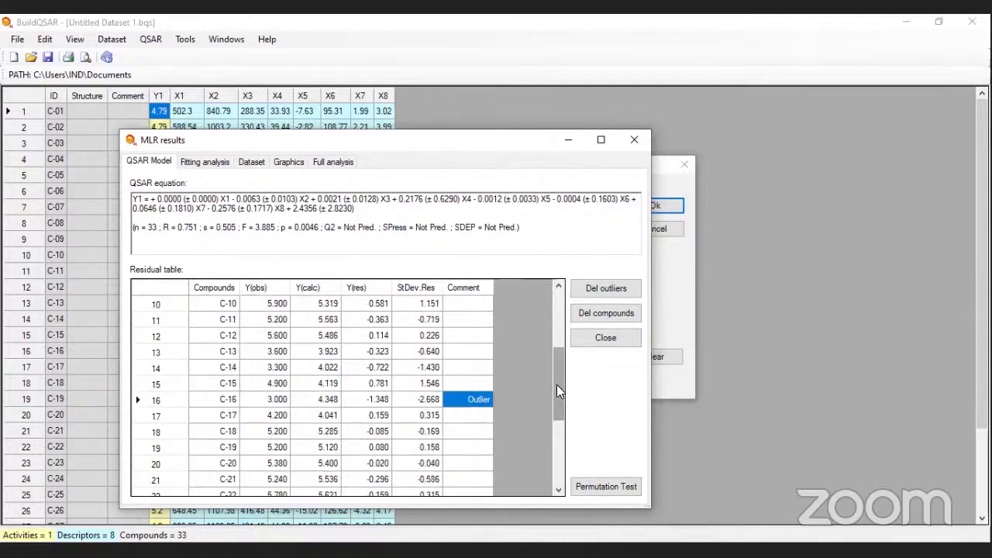
{"action": "mouse_move", "coordinate": [557, 384]}
{"action": "left_mouse_down"}
{"action": "mouse_move", "coordinate": [560, 340]}
{"action": "mouse_move", "coordinate": [560, 377]}
{"action": "left_mouse_up"}
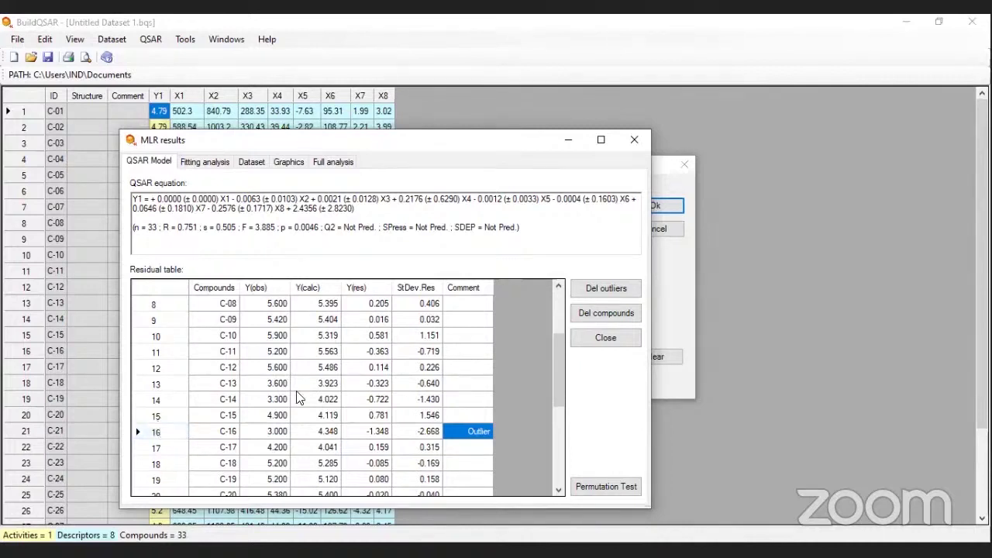
- Recalculate the MLR model without outlier compound C-16, compare it with the full model, and close the recalculated result
{"action": "left_click", "coordinate": [147, 434]}
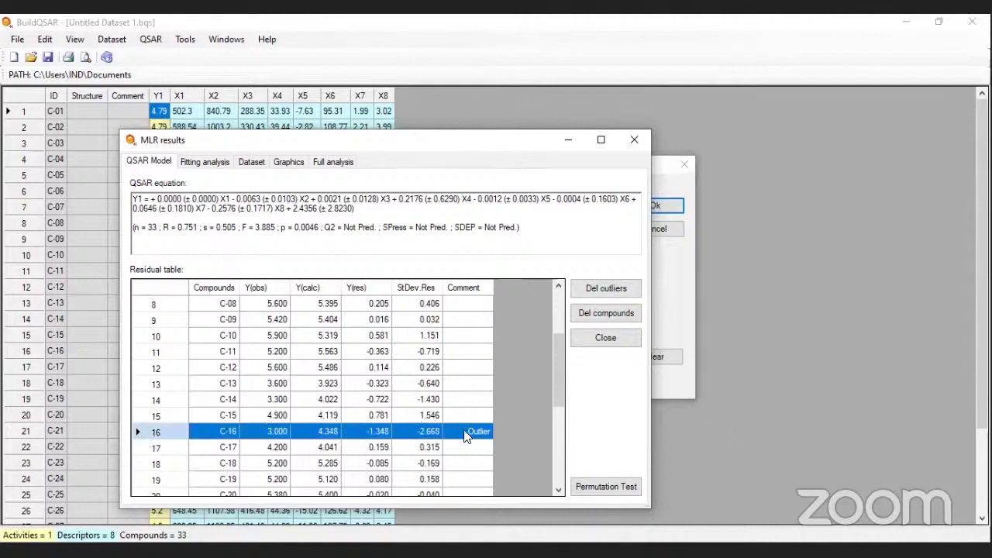
{"action": "left_click", "coordinate": [597, 288]}
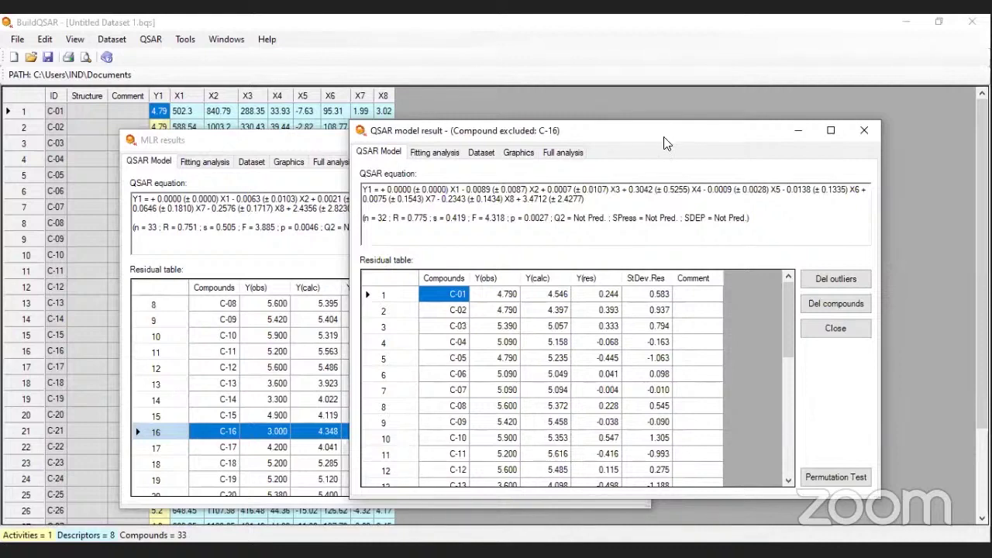
{"action": "left_click_drag", "start_coordinate": [664, 143], "coordinate": [678, 144]}
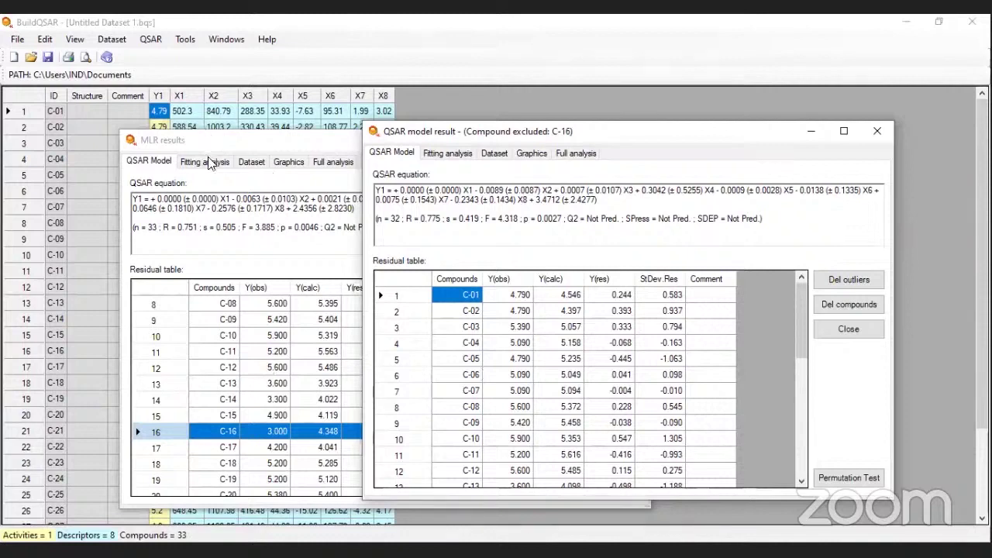
{"action": "left_click", "coordinate": [877, 131]}
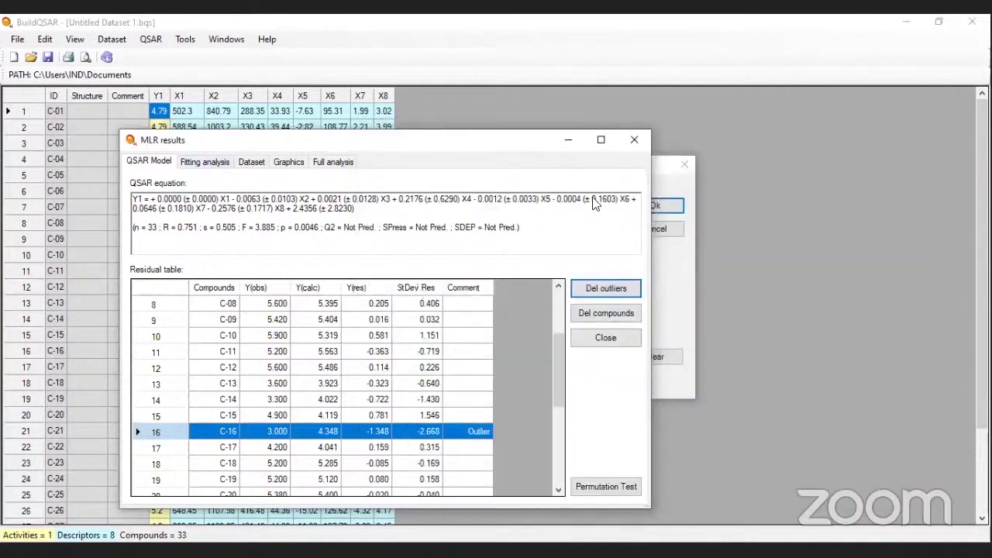
- Examine the fitting analysis of the full MLR model, especially Q2 and SPress, and return to its QSAR equation and residual table
{"action": "key", "text": "ctrl+Tab"}
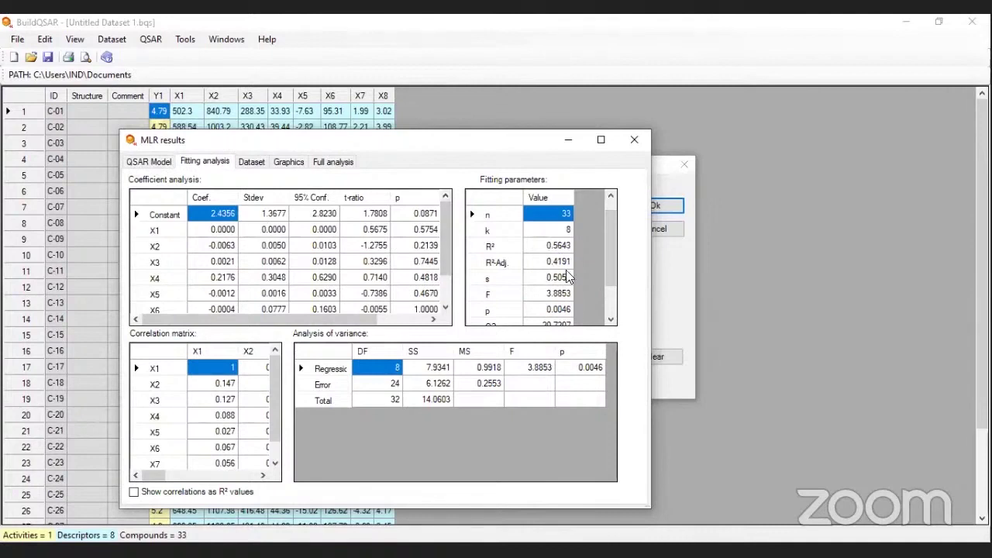
{"action": "left_click", "coordinate": [613, 304]}
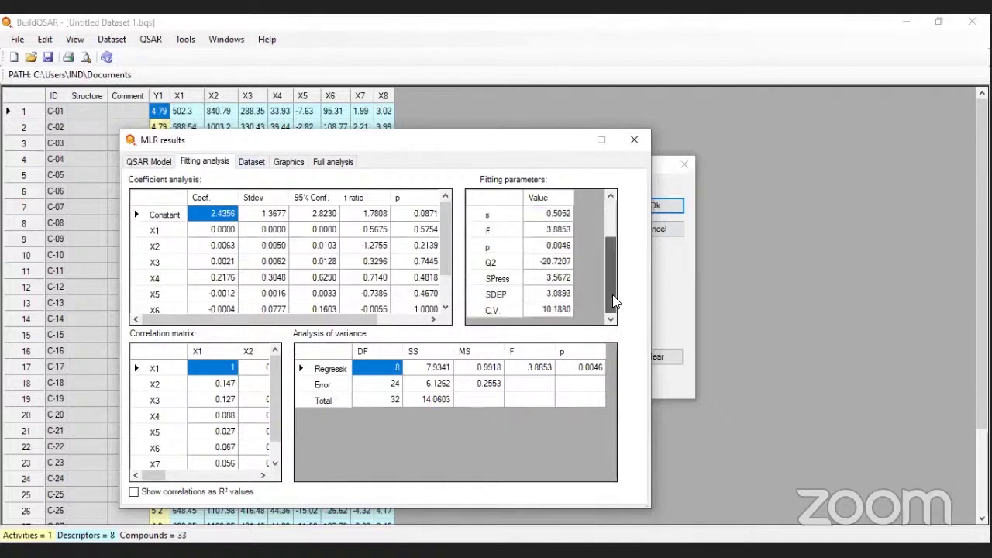
{"action": "left_click_drag", "start_coordinate": [612, 294], "coordinate": [580, 290]}
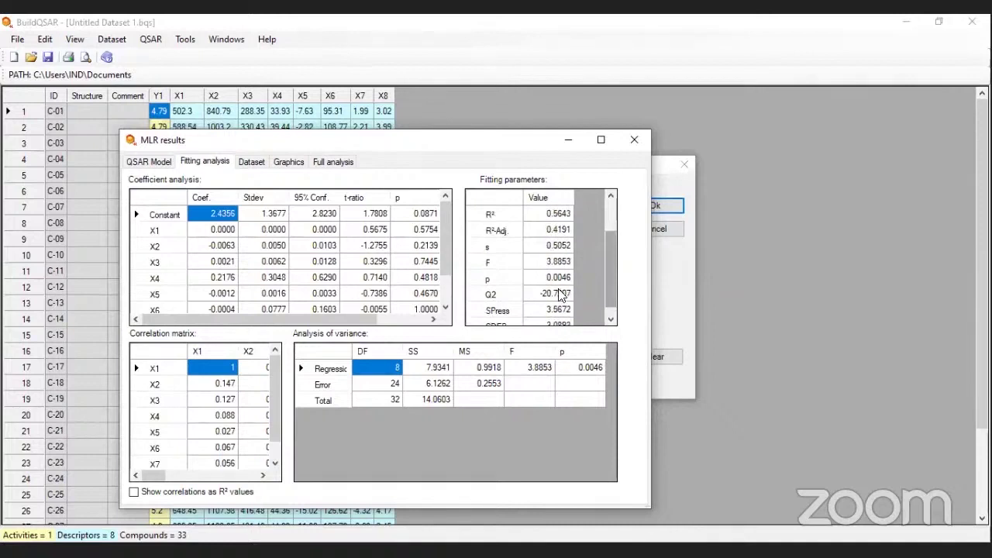
{"action": "left_click", "coordinate": [561, 295]}
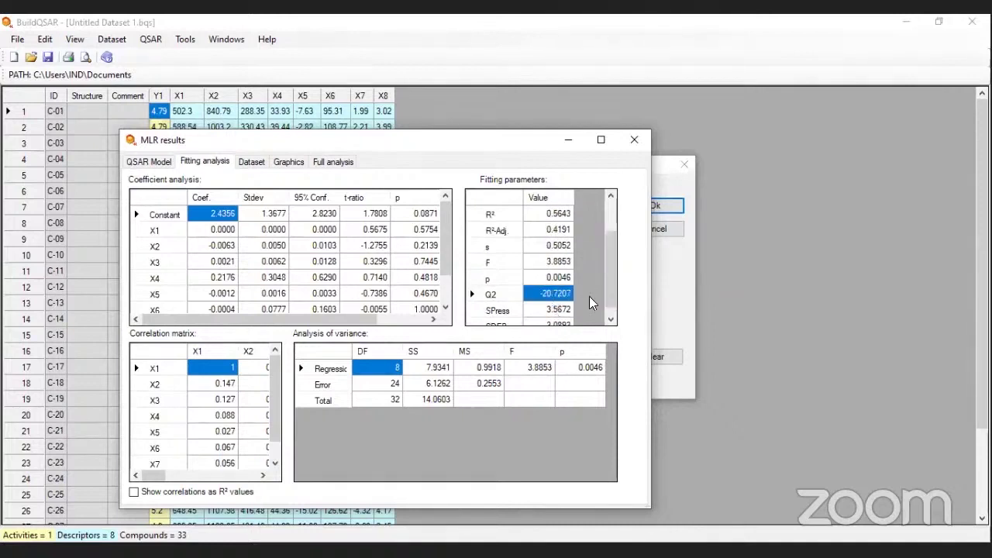
{"action": "key", "text": "Down"}
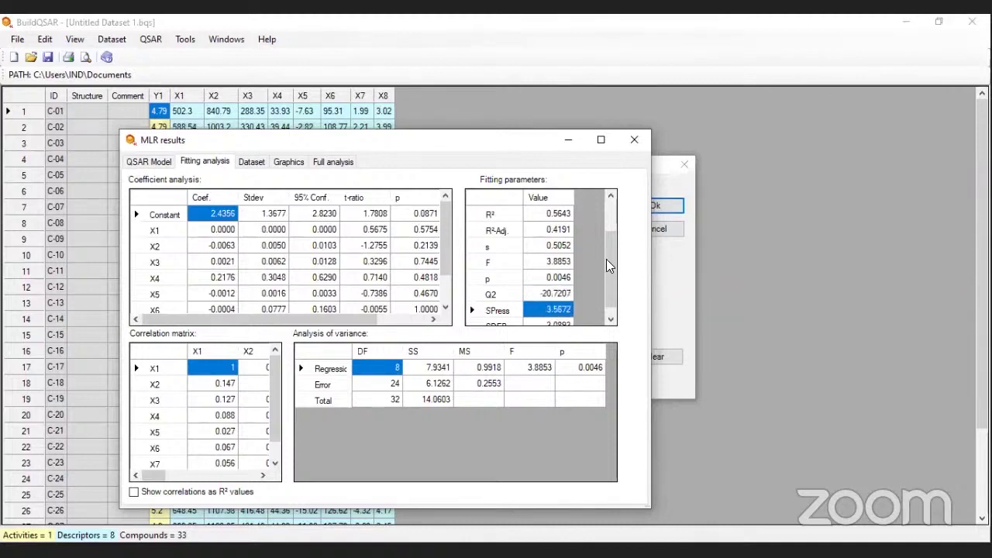
{"action": "scroll", "coordinate": [606, 264], "scroll_direction": "up", "scroll_amount": 1}
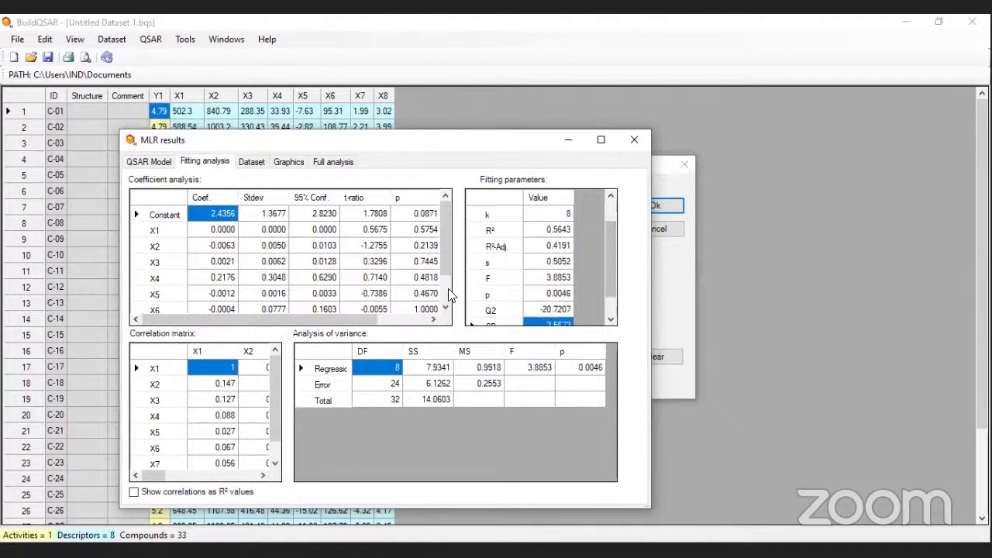
{"action": "left_click", "coordinate": [164, 159]}
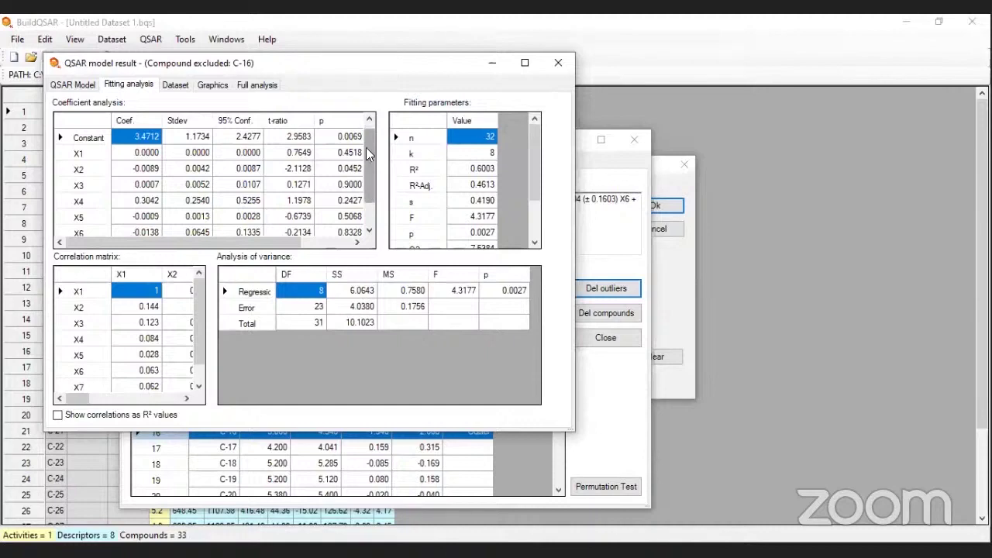
- Examine the coefficient analysis and the observed-versus-calculated correlation plot of the model recalculated without C-16
{"action": "scroll", "coordinate": [366, 149], "scroll_direction": "down", "scroll_amount": 1}
{"action": "scroll", "coordinate": [364, 147], "scroll_direction": "up", "scroll_amount": 1}
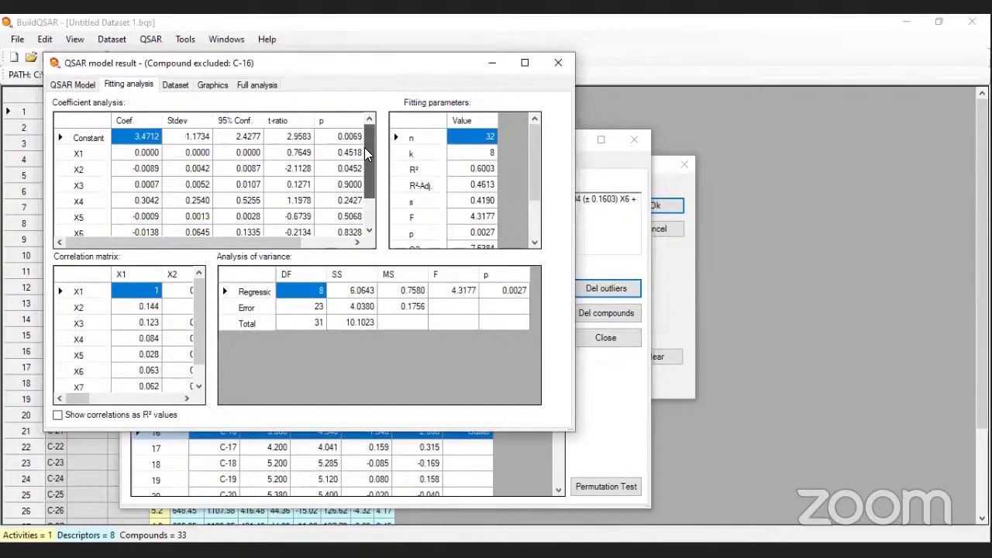
{"action": "scroll", "coordinate": [365, 147], "scroll_direction": "down", "scroll_amount": 3}
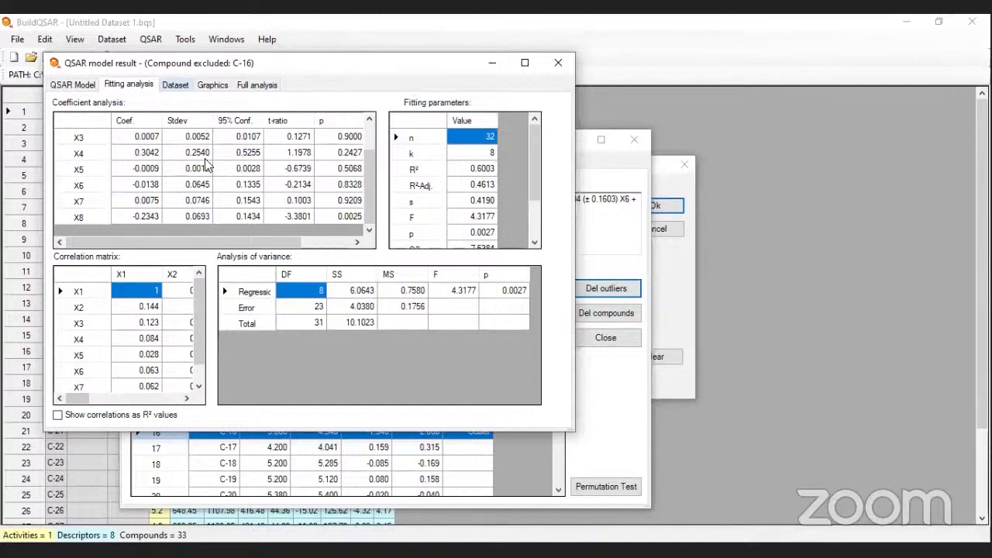
{"action": "left_click", "coordinate": [217, 85]}
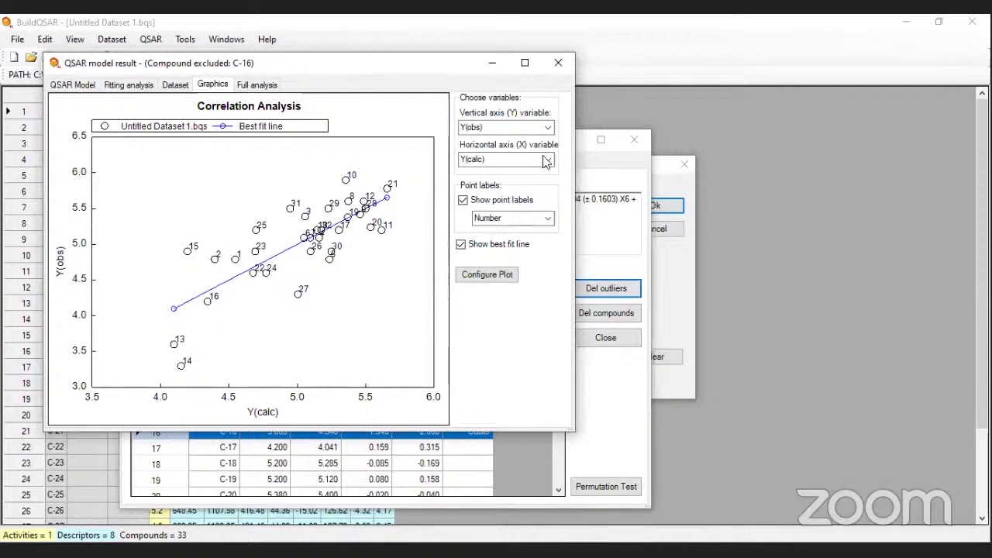
{"action": "key", "text": "Tab"}
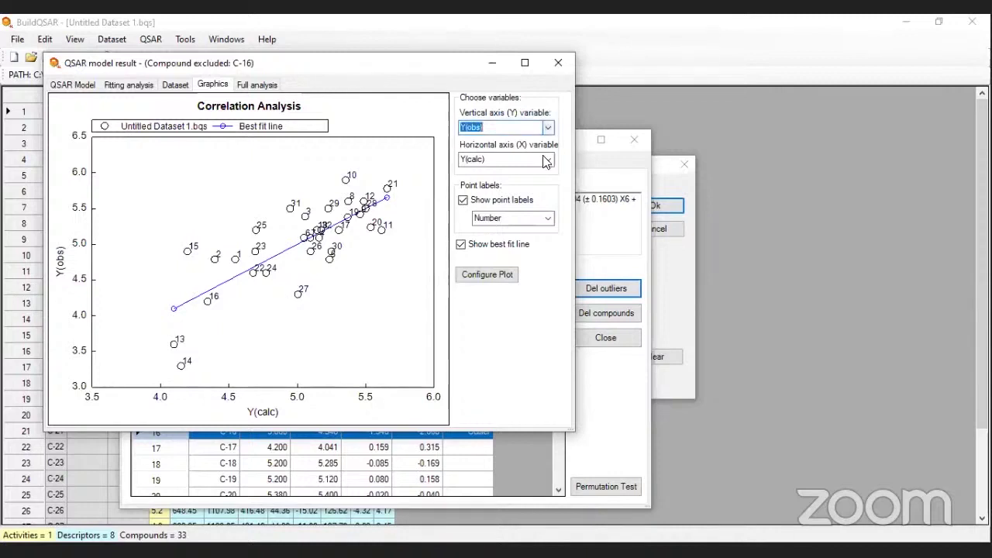
{"action": "key", "text": "Tab"}
- Examine the full analysis report of the model without C-16, then return to its QSAR equation beside the full model's results
{"action": "key", "text": "ctrl+Tab"}
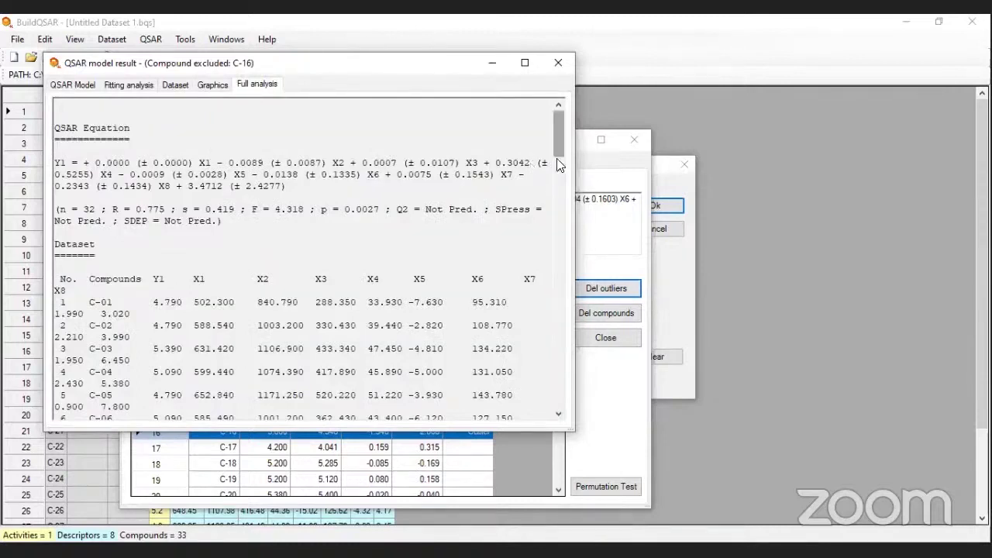
{"action": "scroll", "coordinate": [560, 165], "scroll_direction": "down", "scroll_amount": 3}
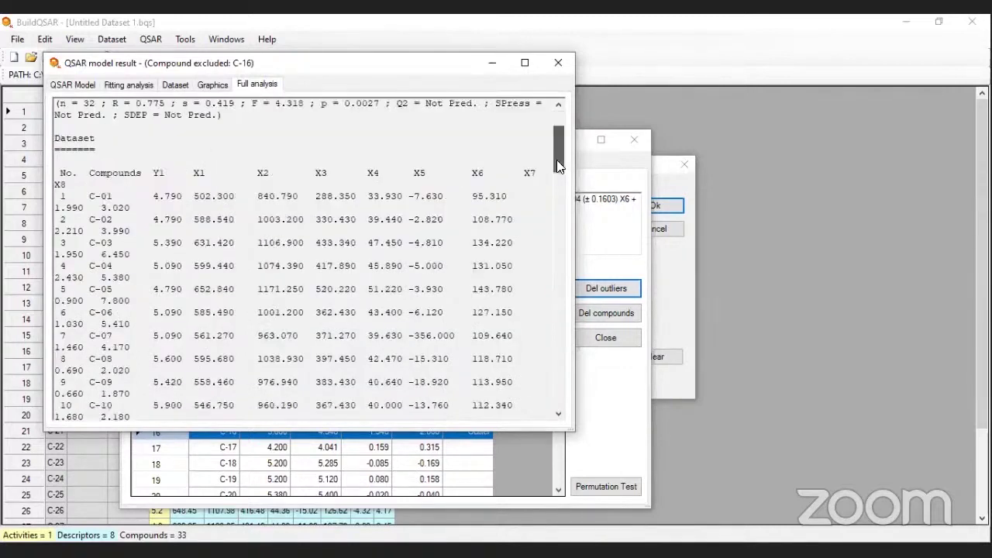
{"action": "scroll", "coordinate": [557, 160], "scroll_direction": "down", "scroll_amount": 1}
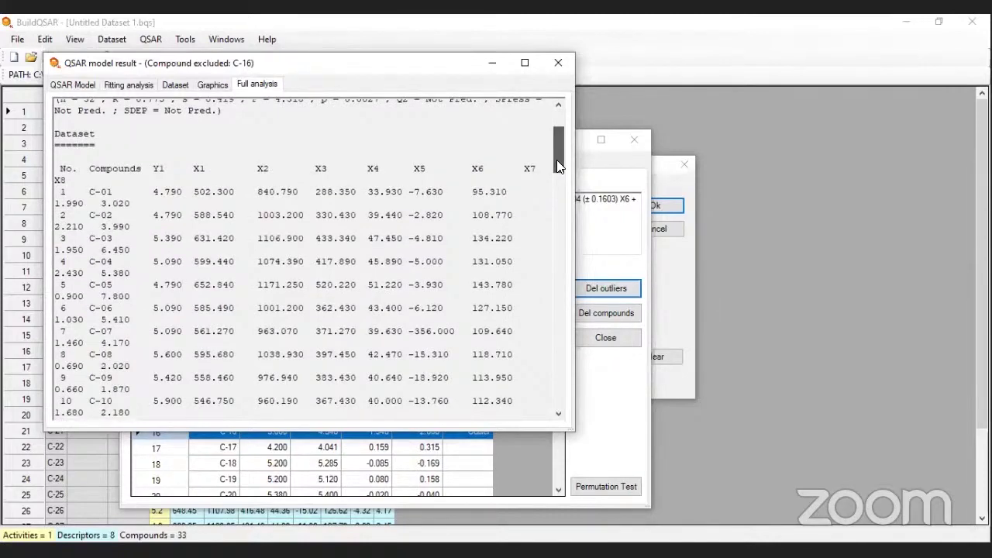
{"action": "scroll", "coordinate": [557, 159], "scroll_direction": "down", "scroll_amount": 5}
{"action": "scroll", "coordinate": [556, 160], "scroll_direction": "up", "scroll_amount": 8}
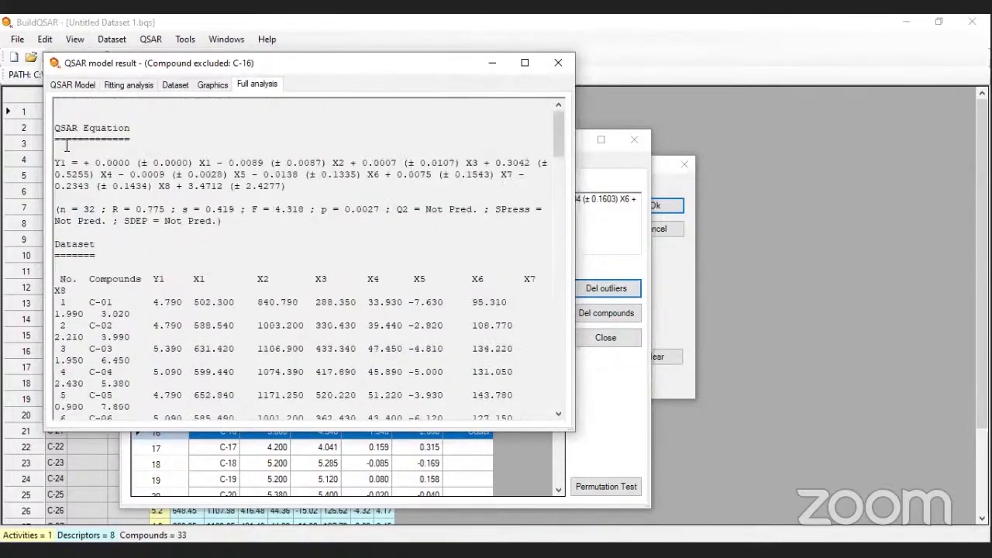
{"action": "left_click", "coordinate": [76, 86]}
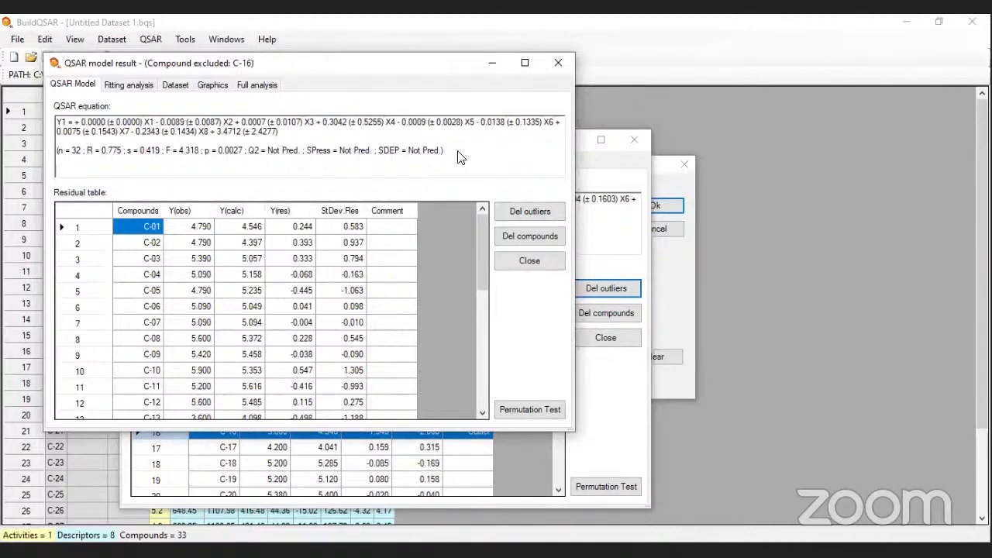
{"action": "left_click_drag", "start_coordinate": [450, 64], "coordinate": [656, 187]}
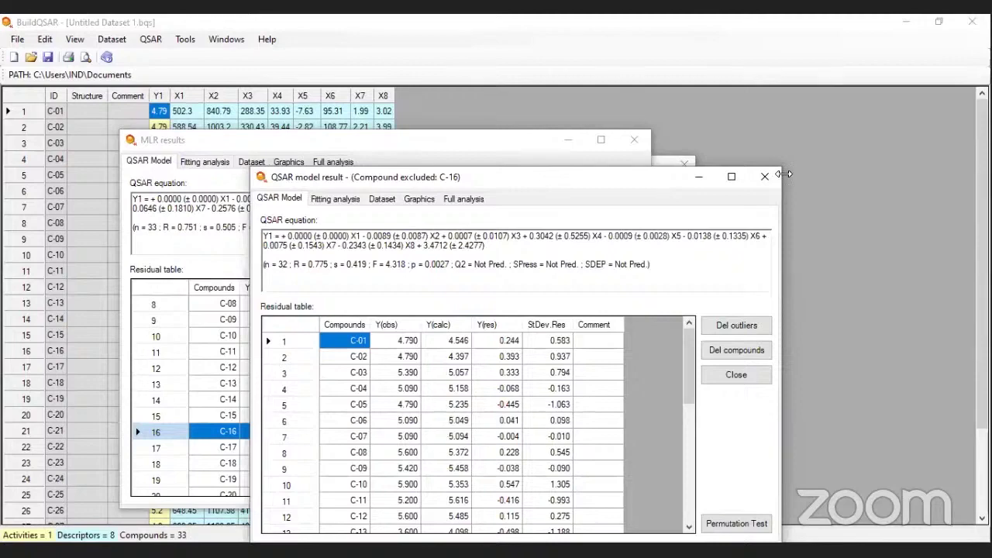
- Review the settings for creating a new dataset and for building a correlation matrix, leaving both without creating anything
{"action": "left_click", "coordinate": [19, 40]}
{"action": "left_click", "coordinate": [19, 41]}
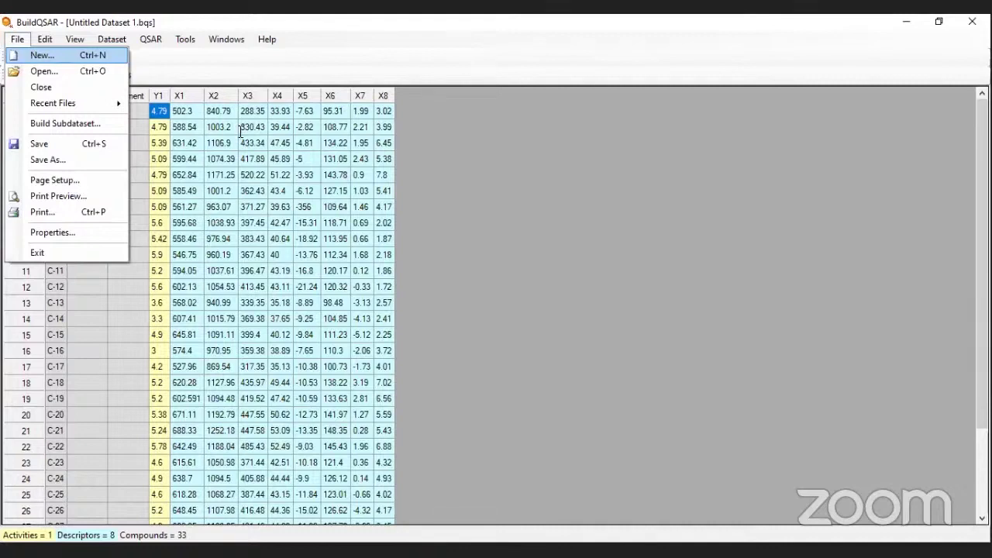
{"action": "key", "text": "Return"}
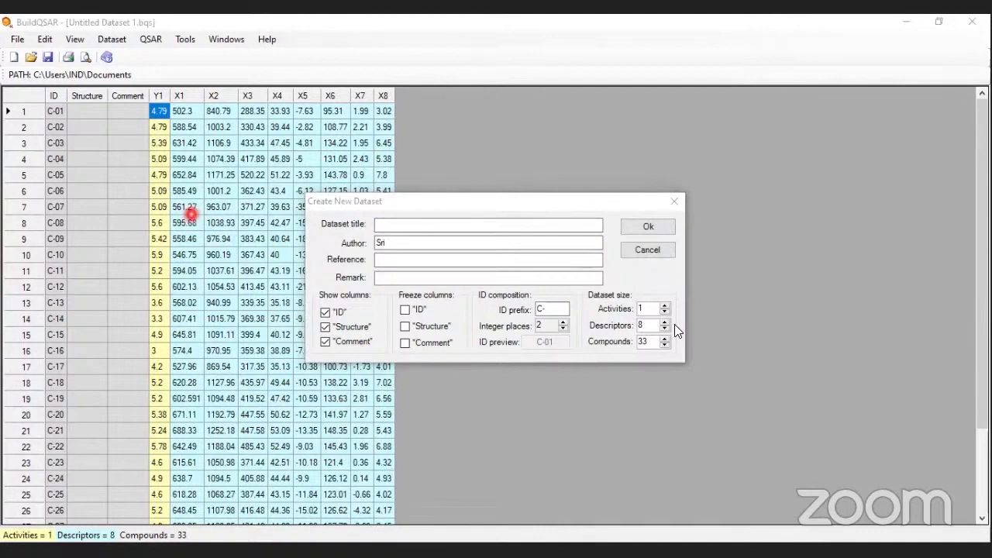
{"action": "left_click", "coordinate": [619, 342]}
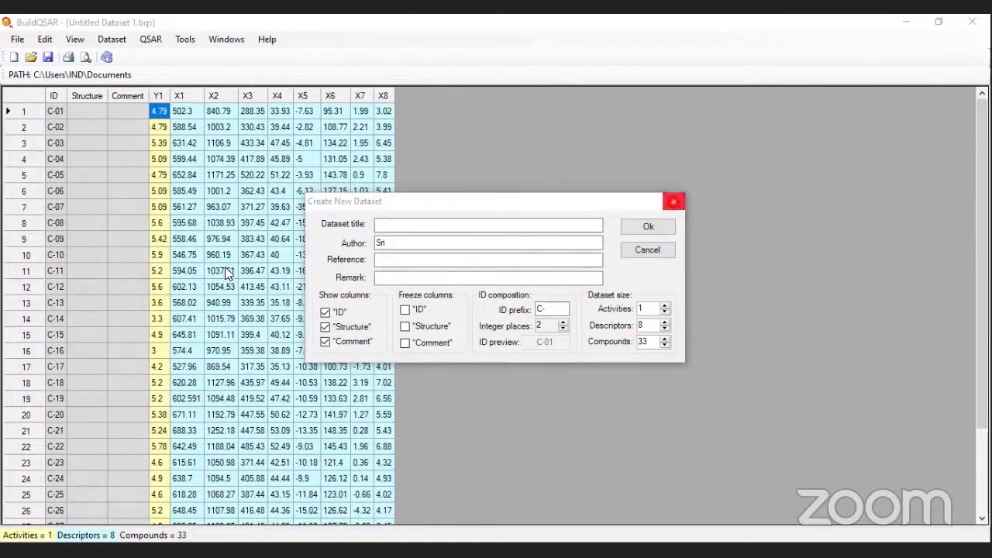
{"action": "left_click", "coordinate": [153, 22]}
{"action": "left_click", "coordinate": [230, 217]}
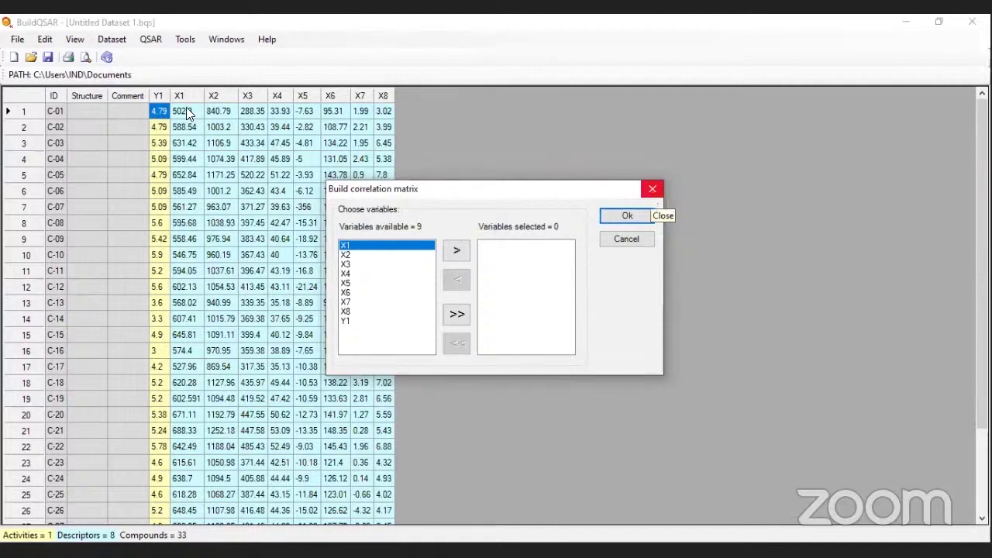
{"action": "key", "text": "Escape"}
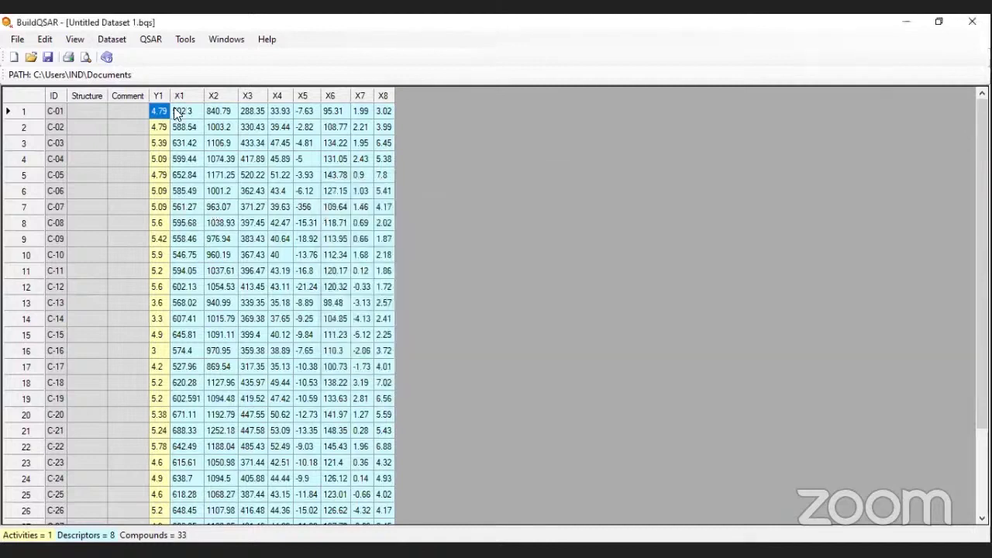
- Run a genetic algorithm variable selection for Y1 with 3 descriptors per model, 200 generations and leave-one-out cross-validation
{"action": "left_click", "coordinate": [219, 206]}
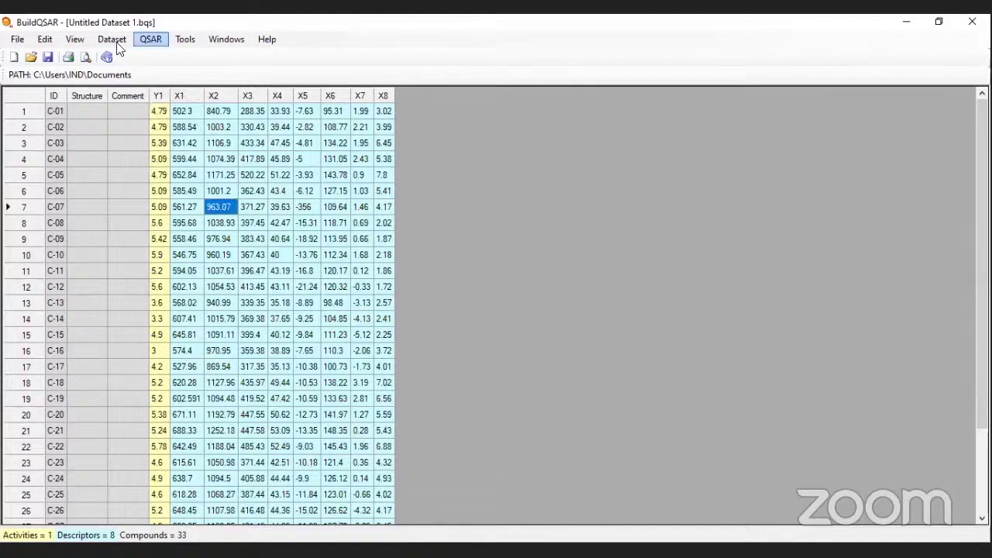
{"action": "left_click", "coordinate": [150, 40]}
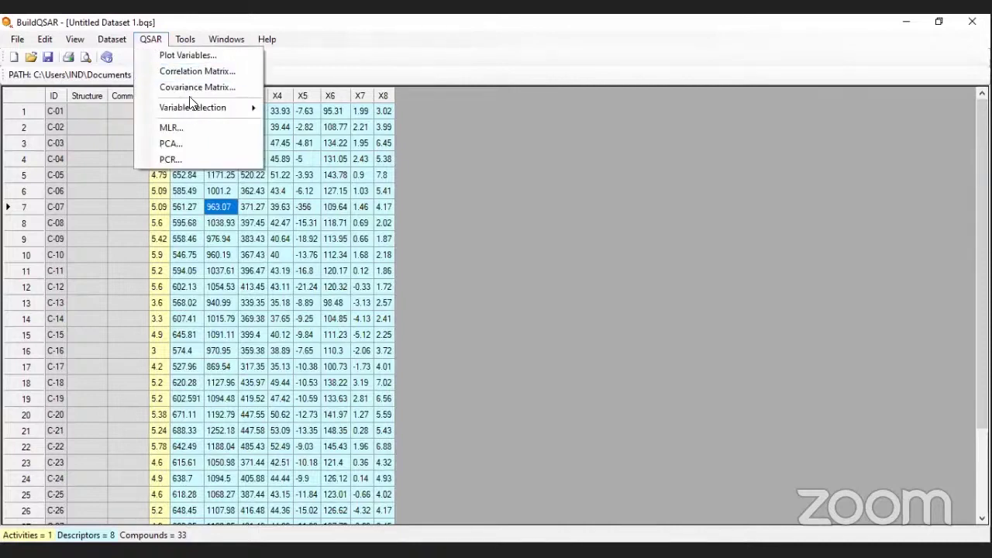
{"action": "key", "text": "Escape"}
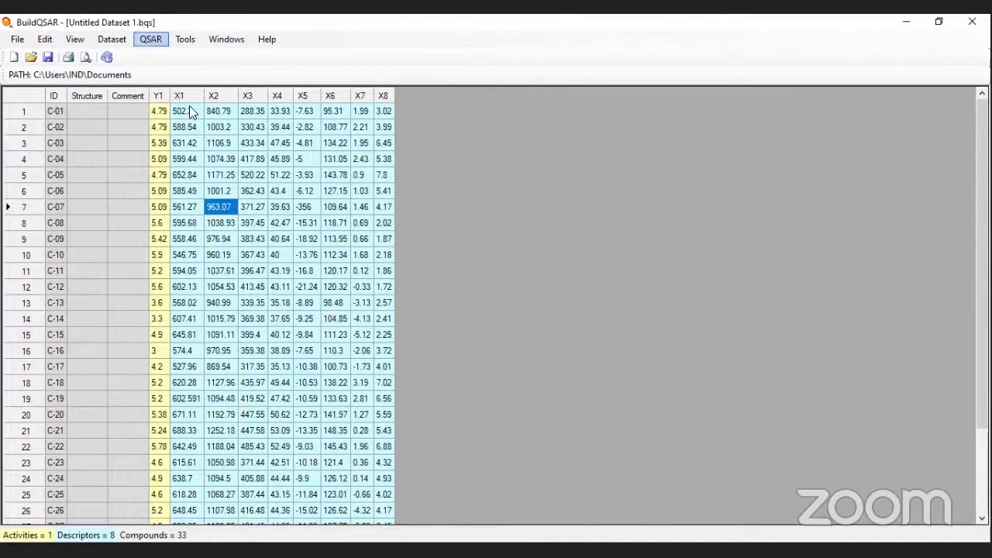
{"action": "key", "text": "Down"}
{"action": "key", "text": "Down"}
{"action": "key", "text": "Down"}
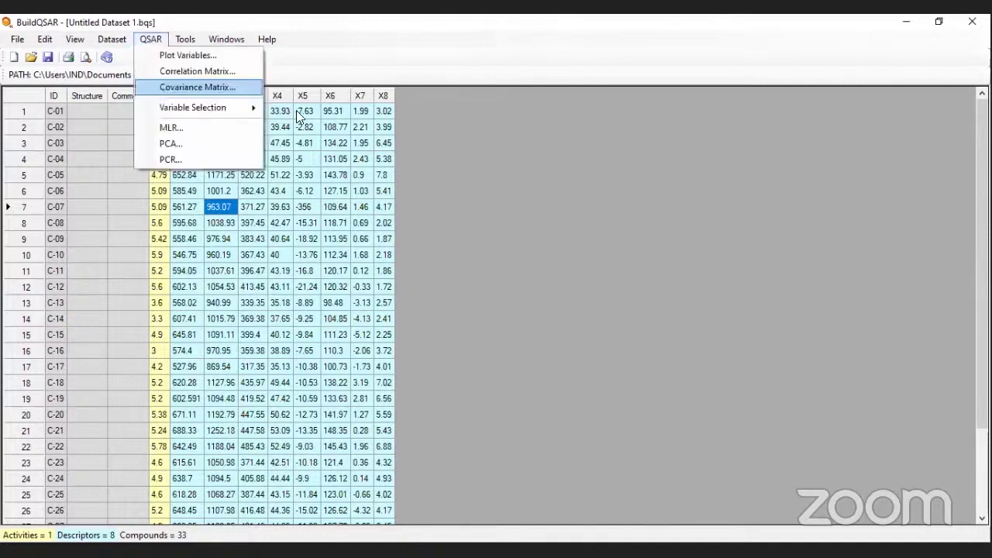
{"action": "key", "text": "Down"}
{"action": "key", "text": "Right"}
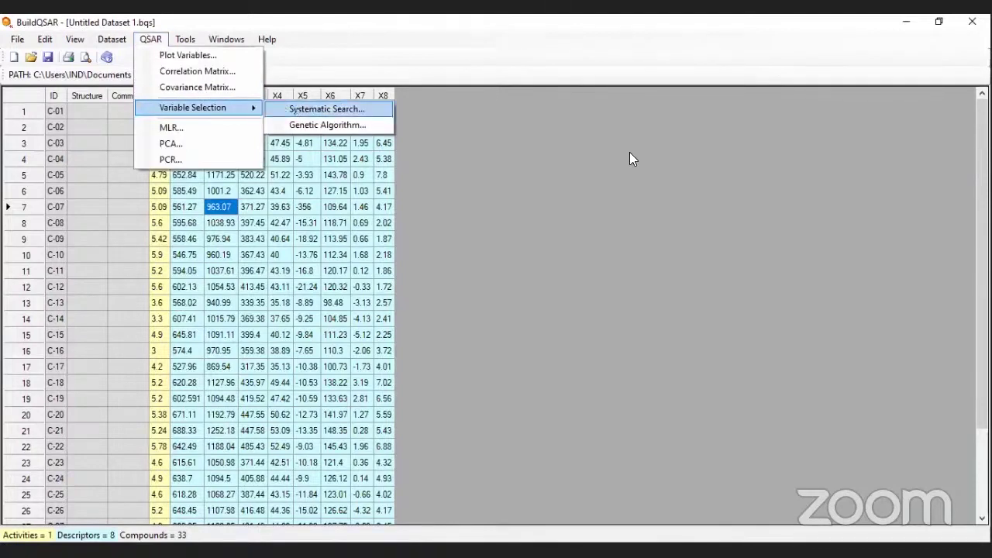
{"action": "key", "text": "Return"}
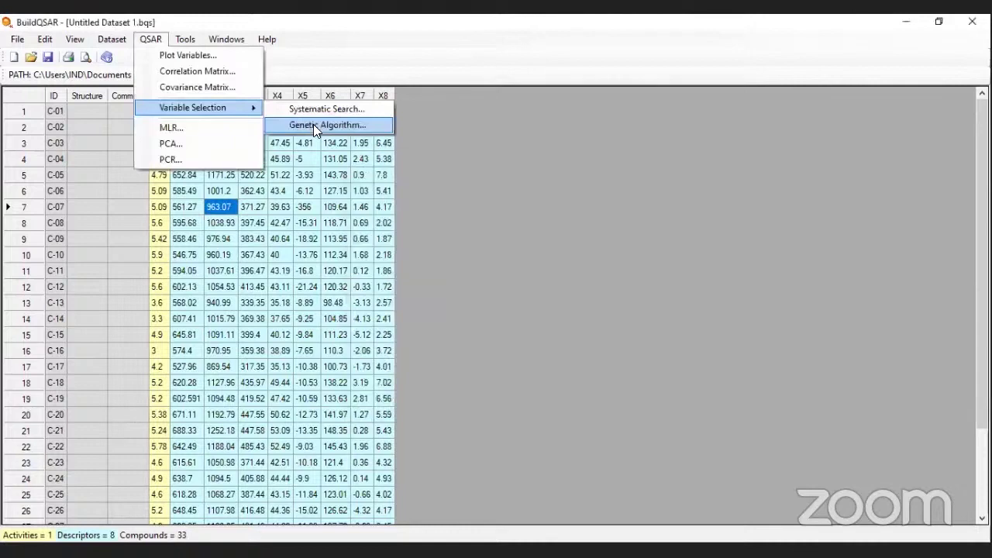
{"action": "key", "text": "Return"}
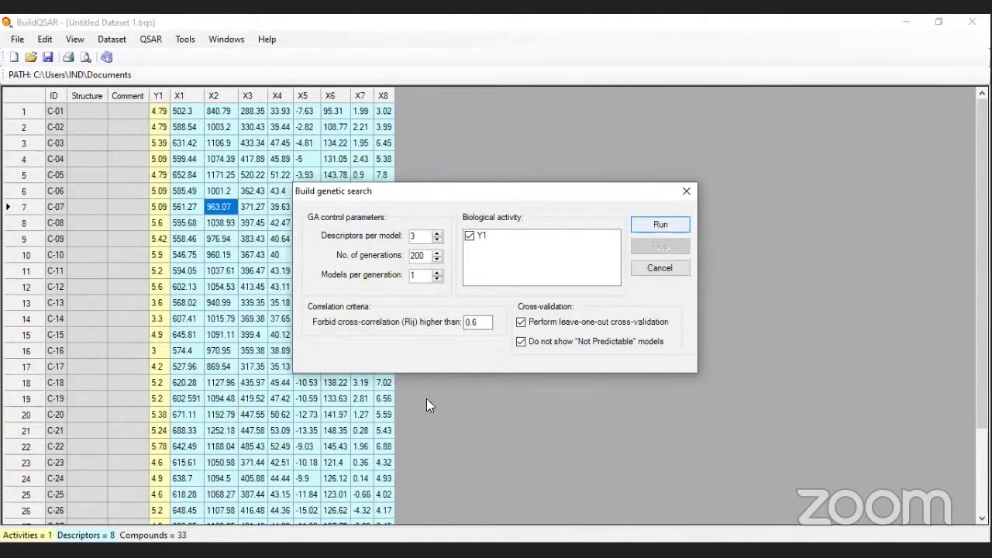
{"action": "key", "text": "Return"}
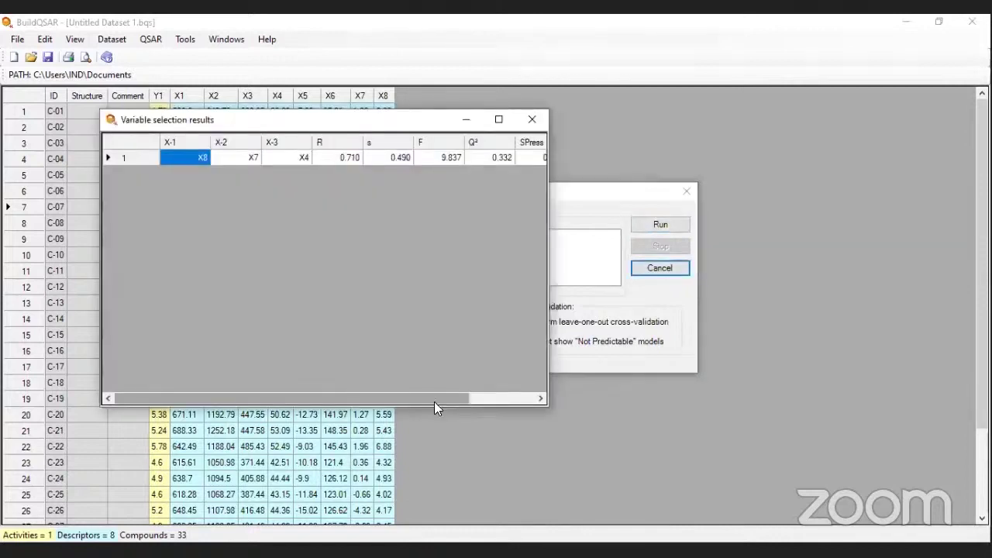
- Examine the selected descriptors and statistics in the variable selection results, then close them and the genetic search setup
{"action": "left_click_drag", "start_coordinate": [435, 402], "coordinate": [443, 402]}
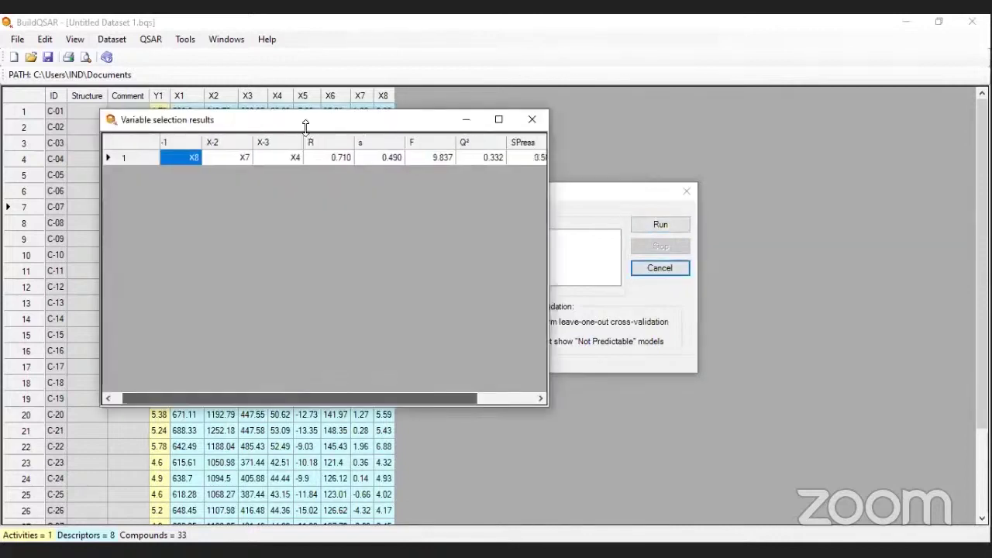
{"action": "left_click_drag", "start_coordinate": [307, 126], "coordinate": [312, 189]}
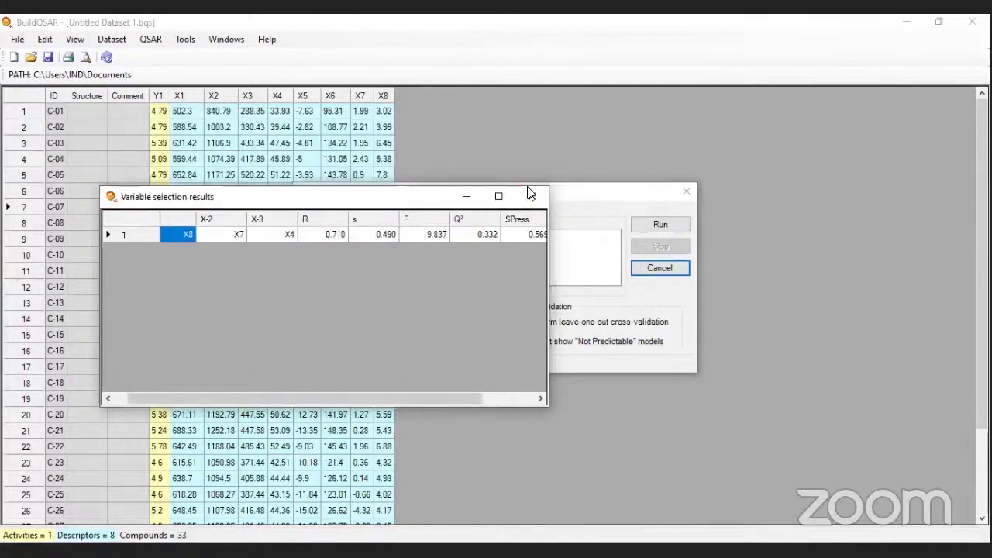
{"action": "left_click_drag", "start_coordinate": [531, 193], "coordinate": [528, 186]}
{"action": "left_click", "coordinate": [652, 186]}
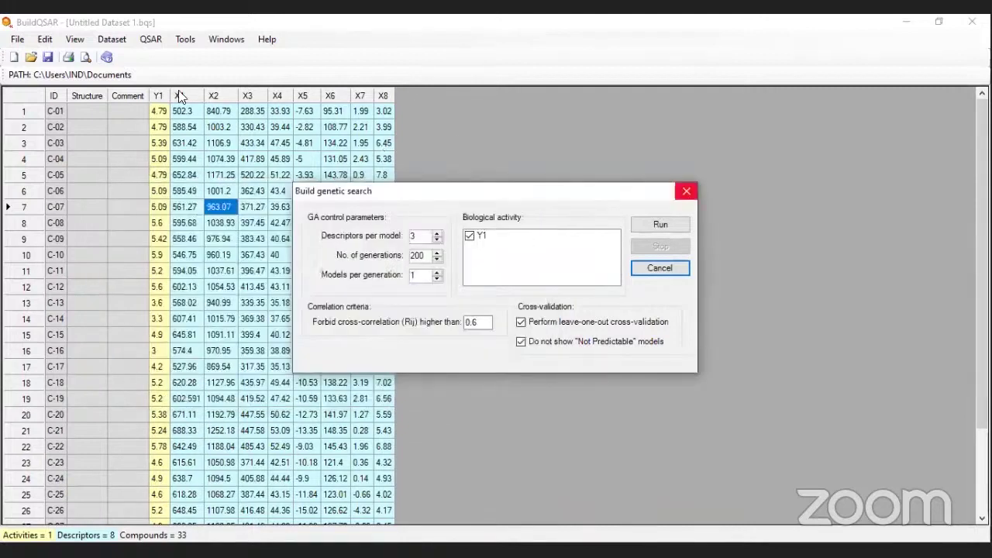
{"action": "key", "text": "Escape"}
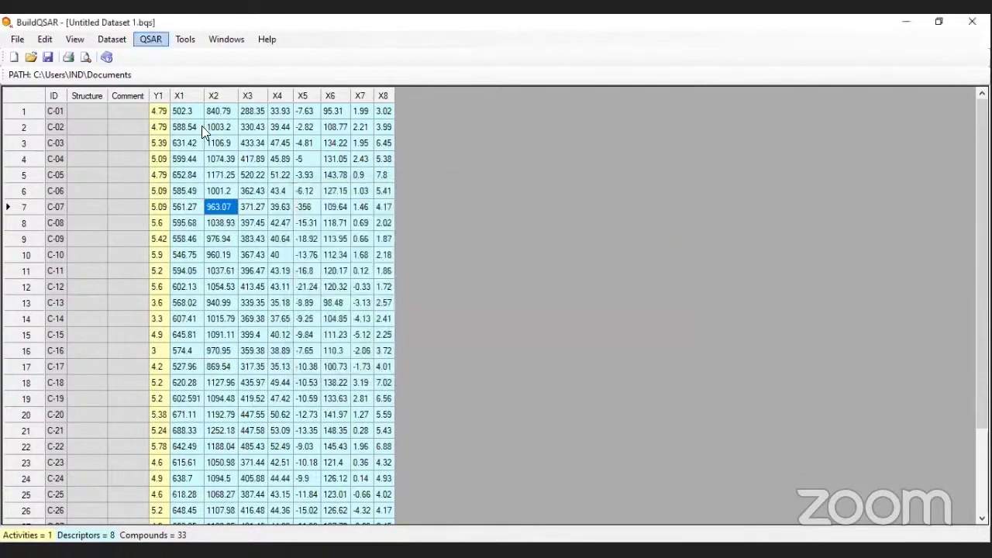
- Build a linear MLR model for Y1 from descriptors X1, X2, X3 and X4
{"action": "key", "text": "Down"}
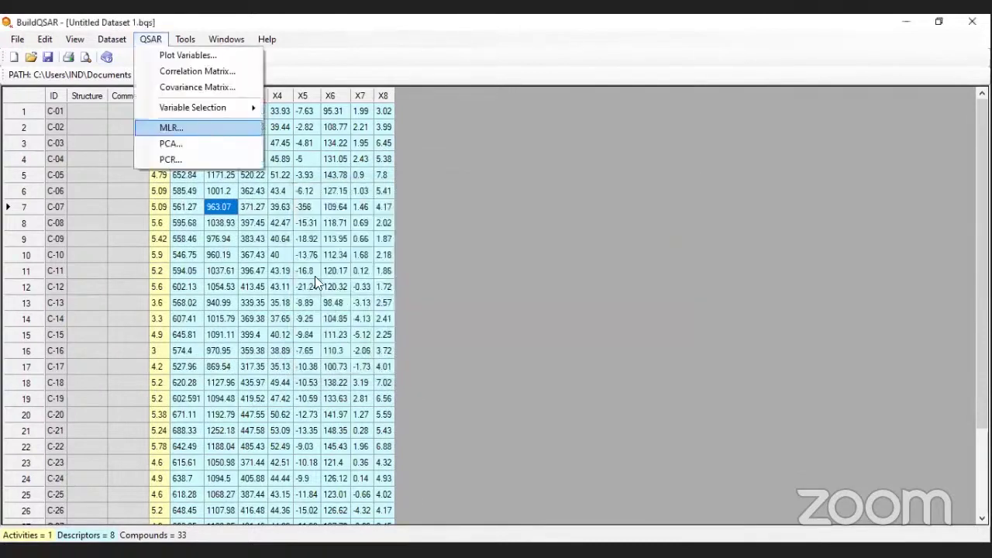
{"action": "key", "text": "Return"}
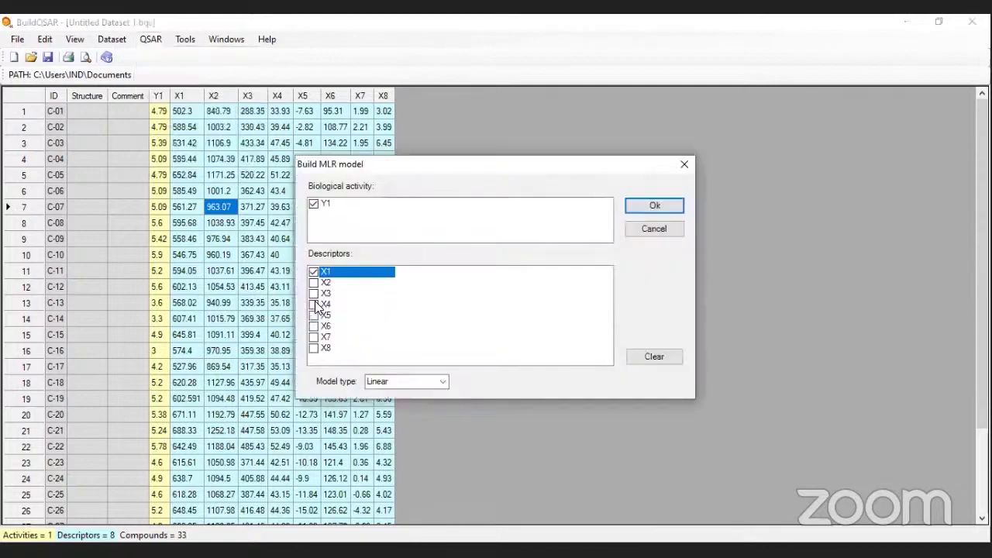
{"action": "left_click", "coordinate": [314, 304]}
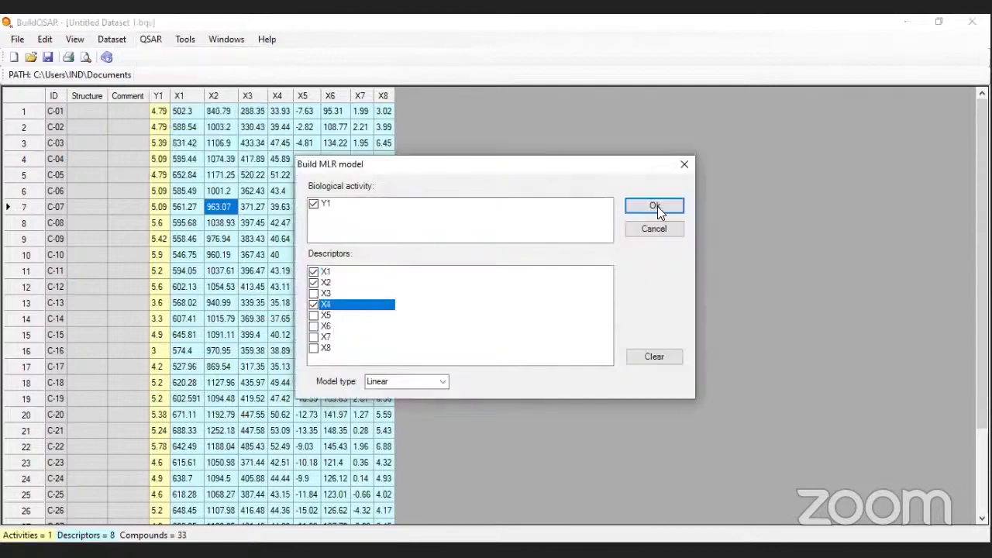
{"action": "key", "text": "Up"}
{"action": "key", "text": "space"}
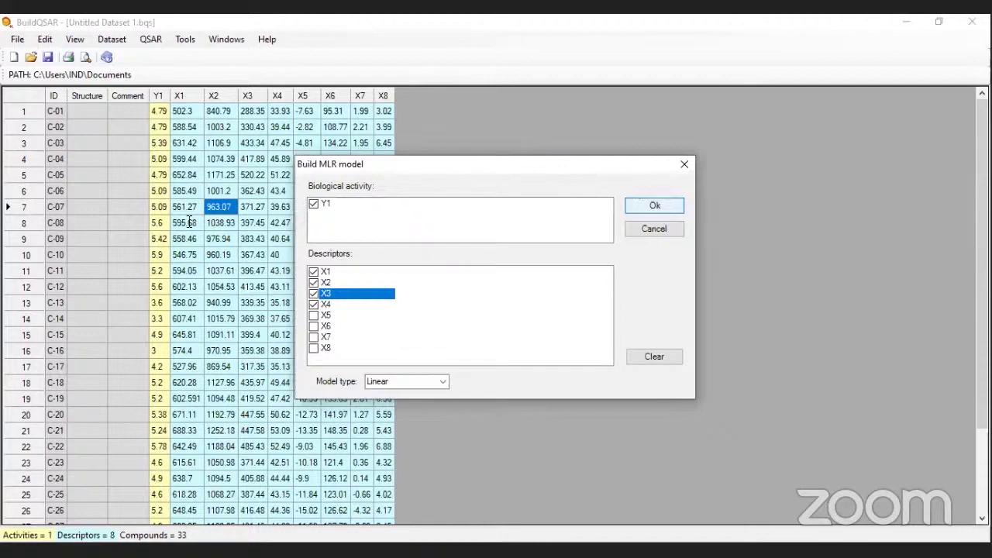
{"action": "key", "text": "Return"}
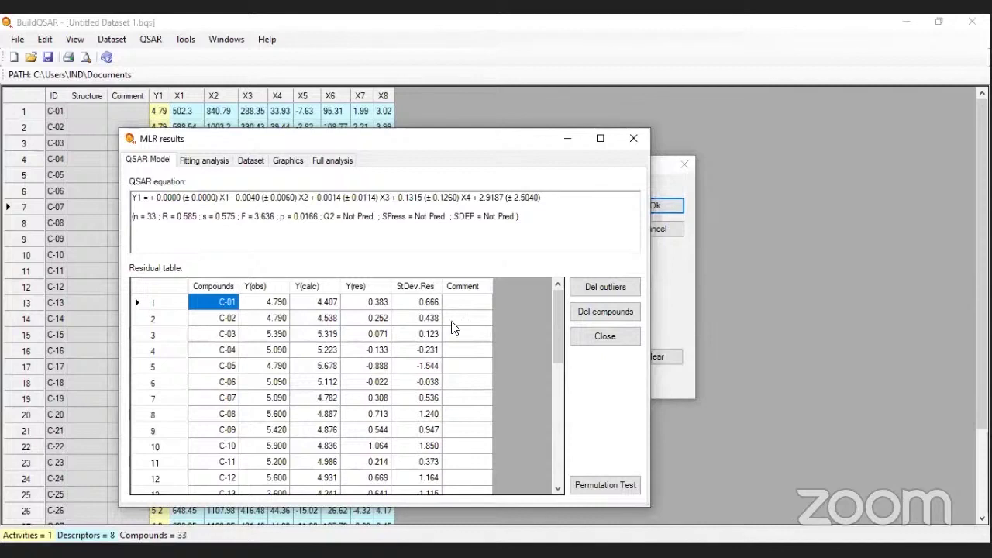
- Examine the residual table of the X1 to X4 model for compounds commented as outliers
{"action": "scroll", "coordinate": [455, 328], "scroll_direction": "down", "scroll_amount": 6}
{"action": "scroll", "coordinate": [174, 305], "scroll_direction": "up", "scroll_amount": 1}
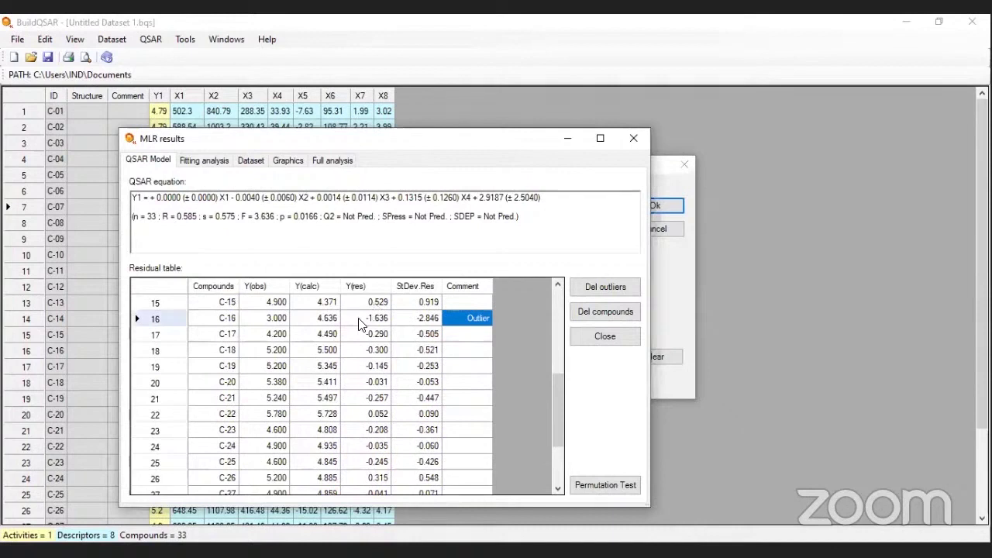
{"action": "key", "text": "Left"}
{"action": "key", "text": "Left"}
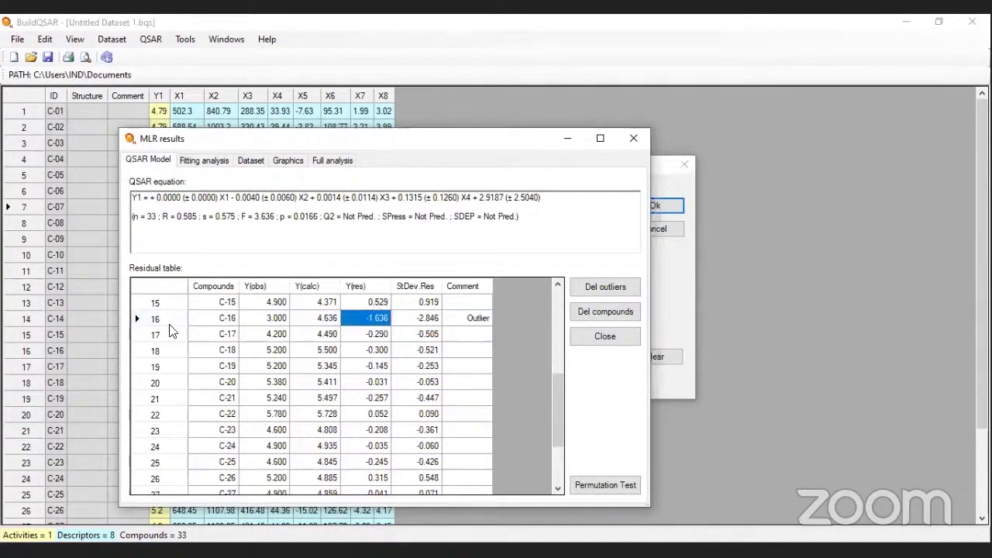
- Recalculate the X1 to X4 model without outlier C-16, close that result and return to the original model's residual table
{"action": "left_click", "coordinate": [599, 282]}
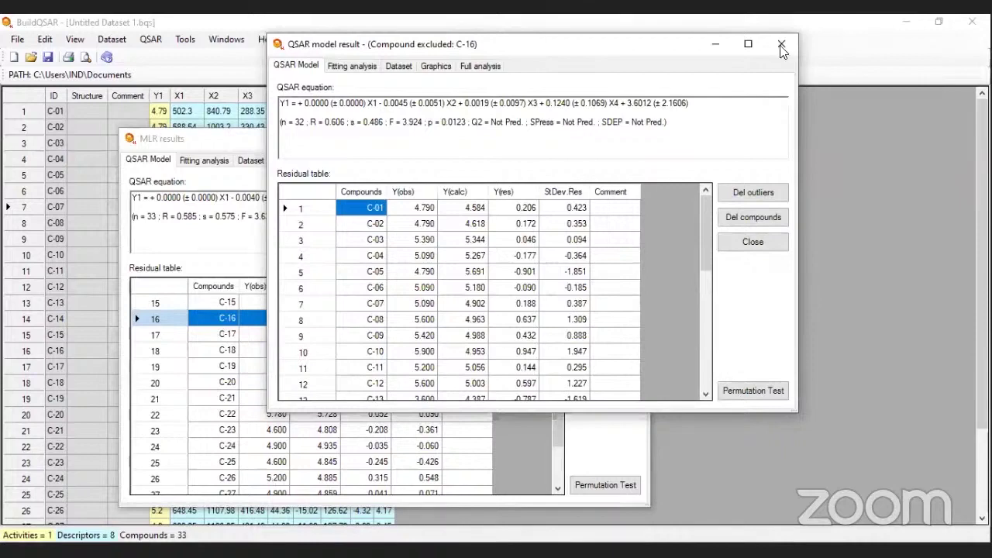
{"action": "key", "text": "Escape"}
{"action": "left_click", "coordinate": [561, 386]}
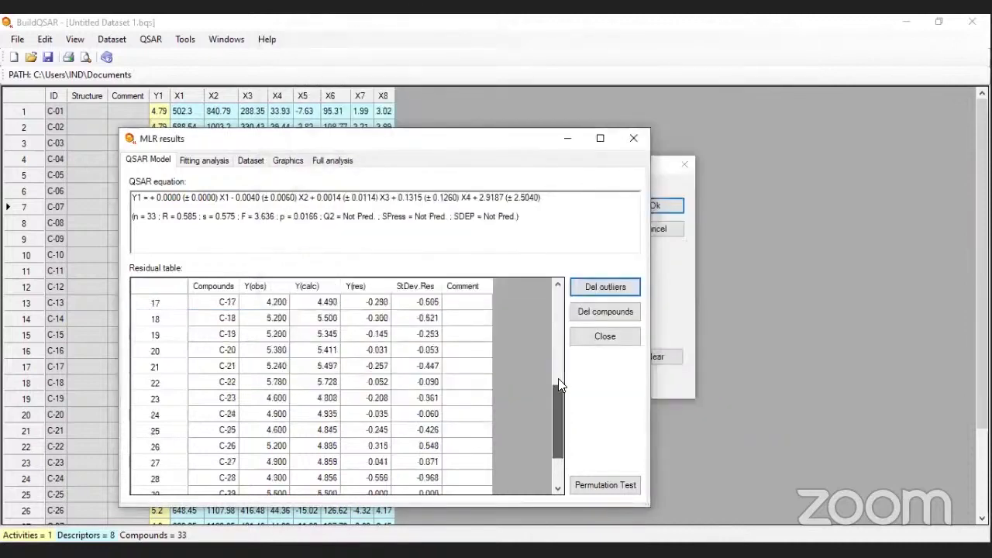
{"action": "left_click", "coordinate": [559, 369]}
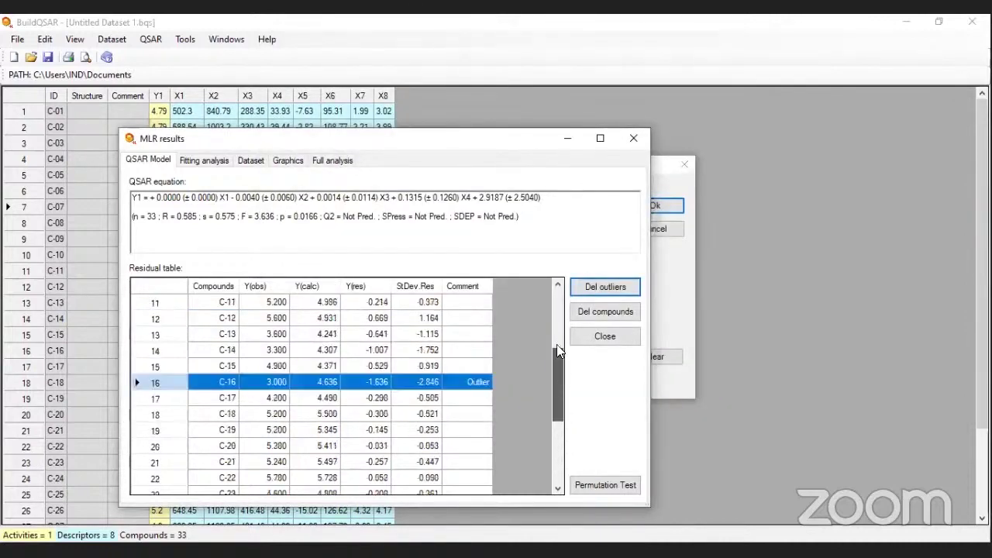
{"action": "scroll", "coordinate": [559, 351], "scroll_direction": "up", "scroll_amount": 2}
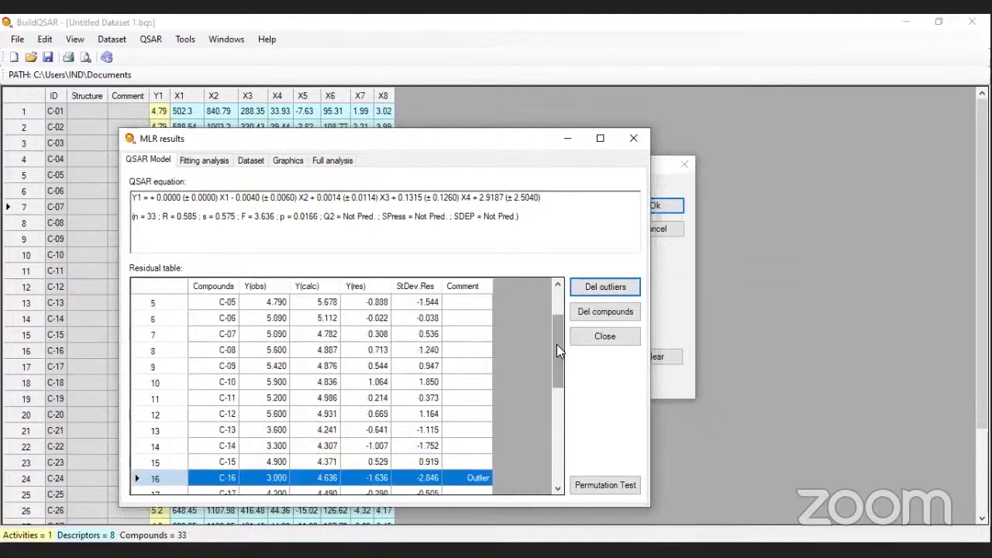